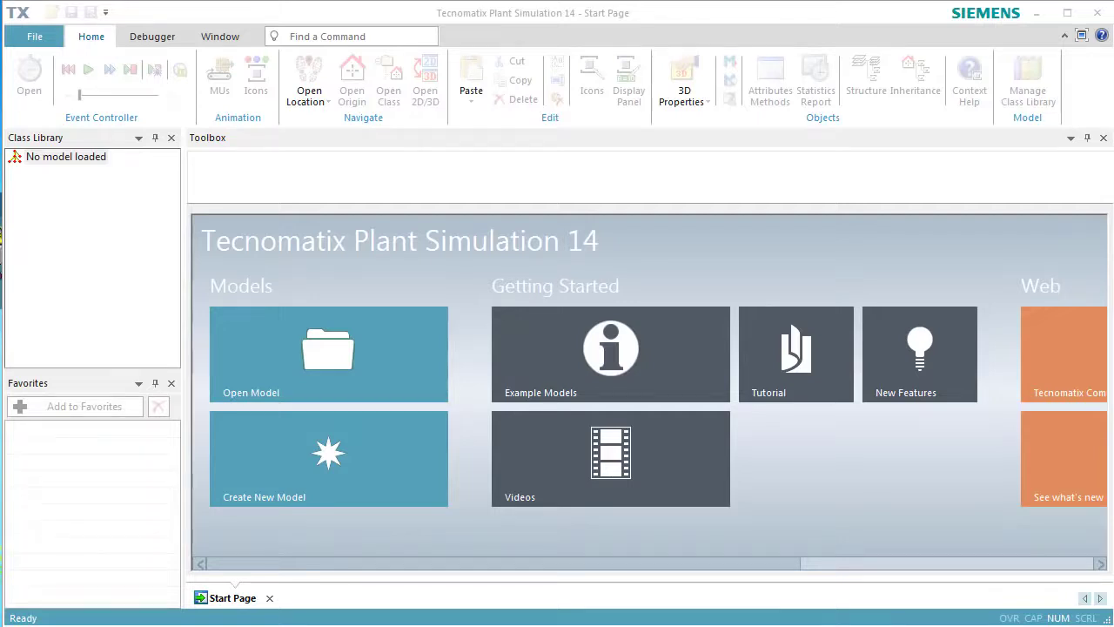
Create a new 3D model and show its frame maximized in planning view.
click(414, 483)
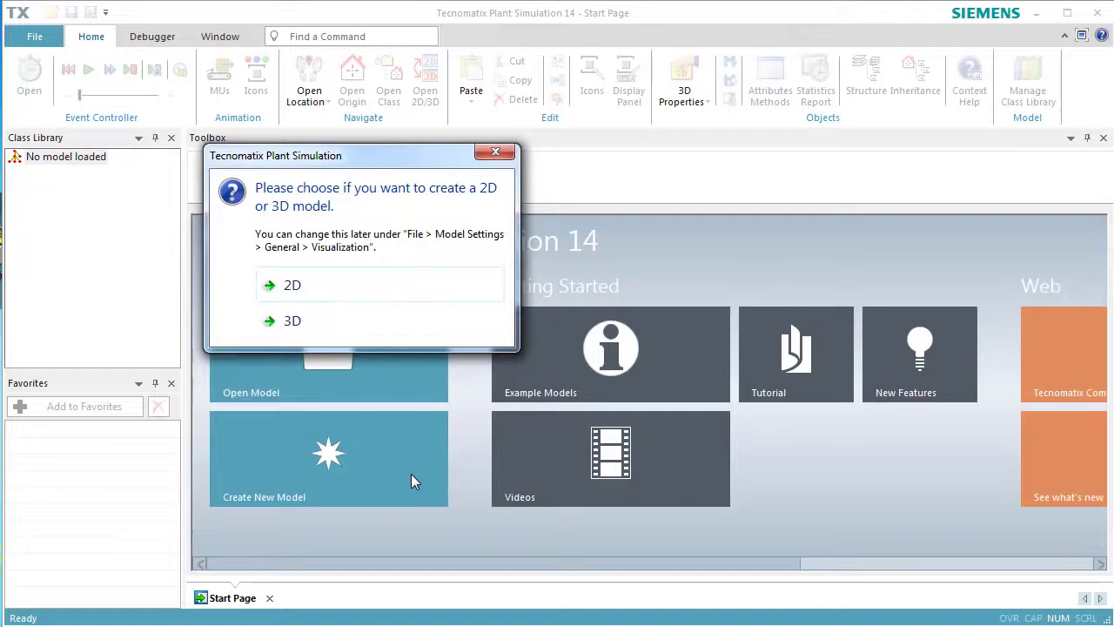
click(417, 329)
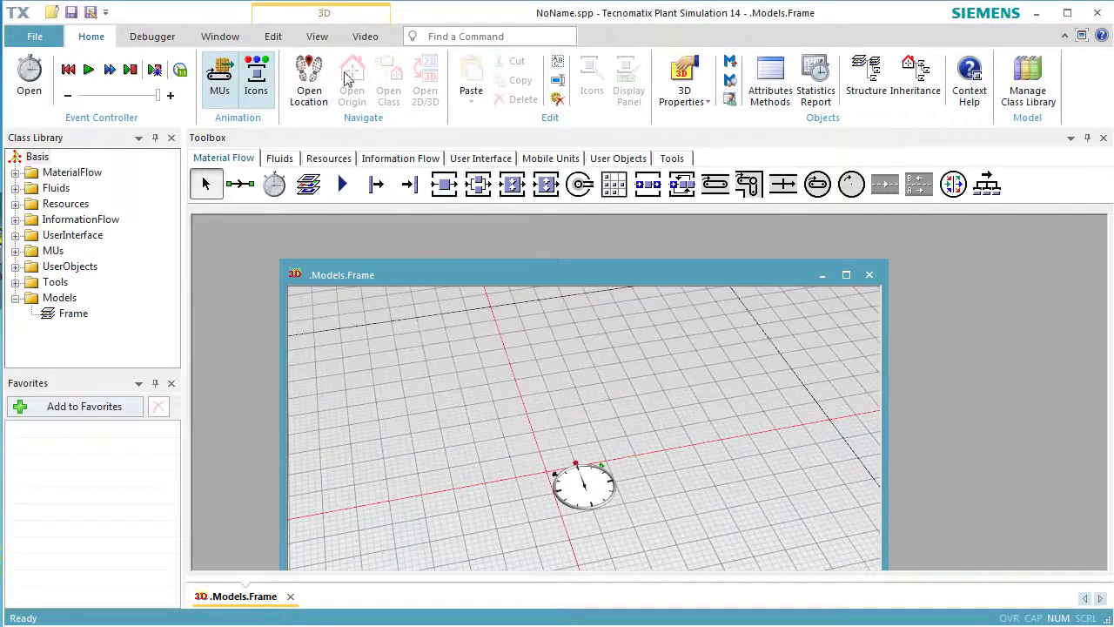
click(321, 42)
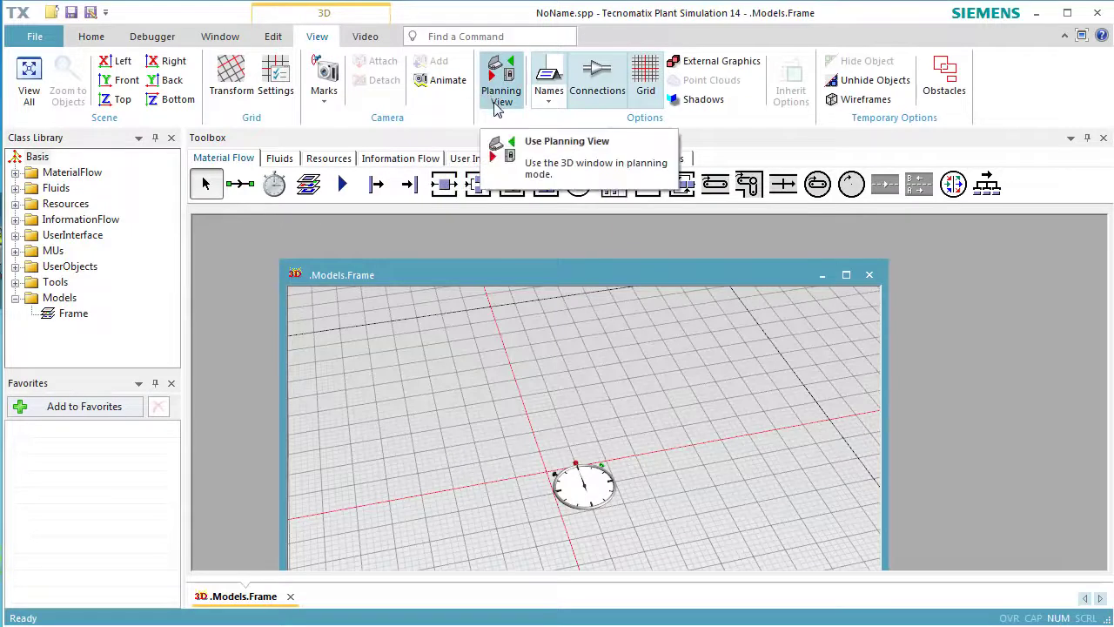
click(498, 103)
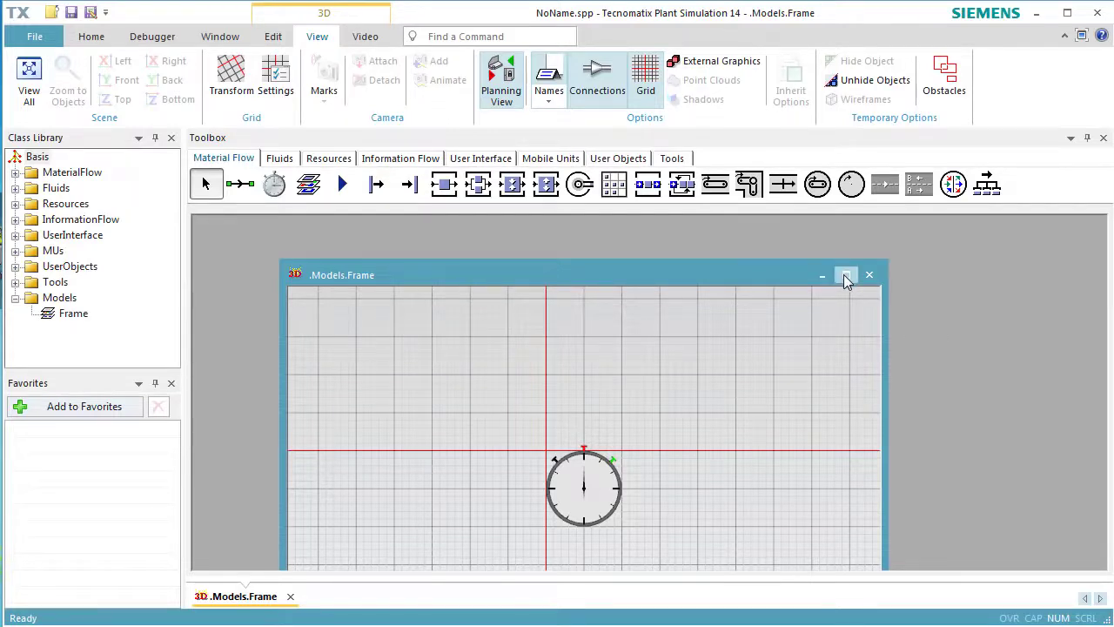
click(844, 276)
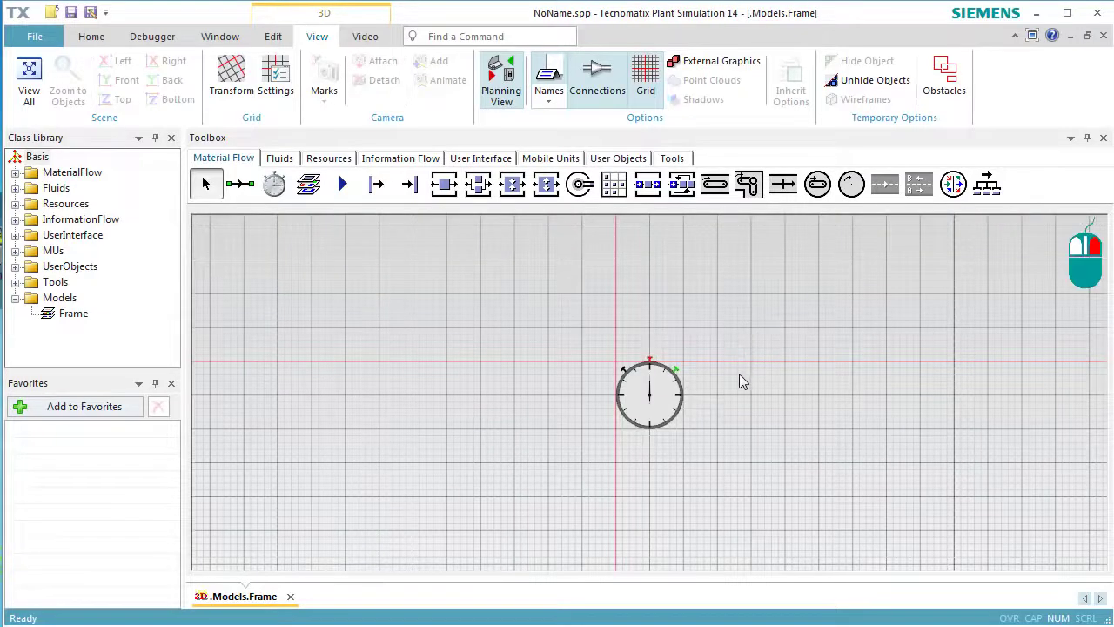
Place a Source, three SingleProc stations and a Drain in one row below the event controller.
drag(739, 384, 350, 267)
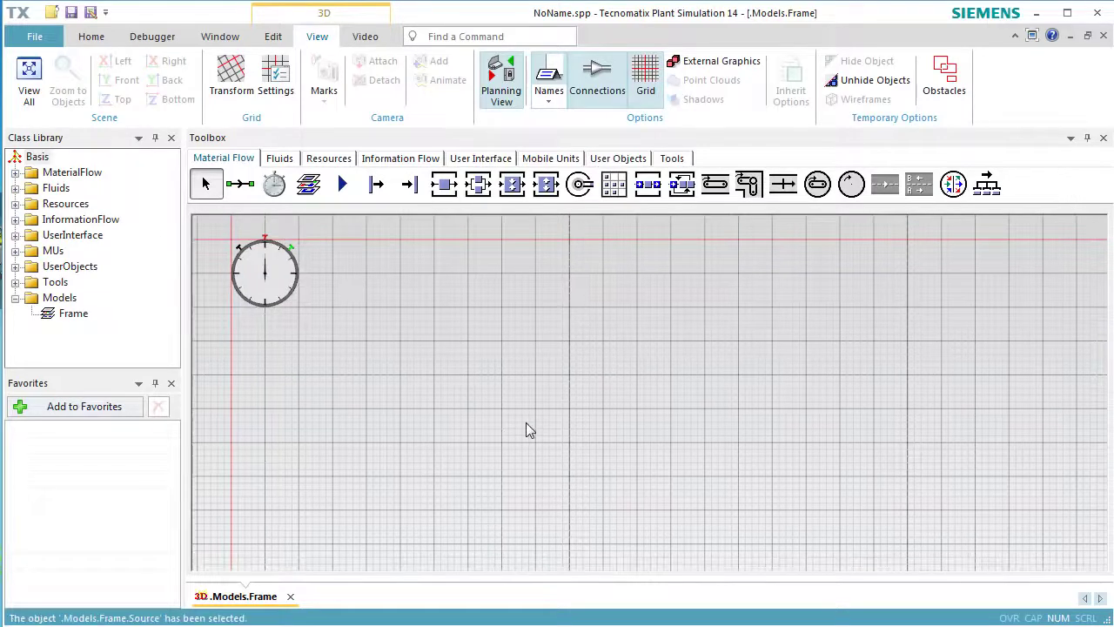
click(375, 187)
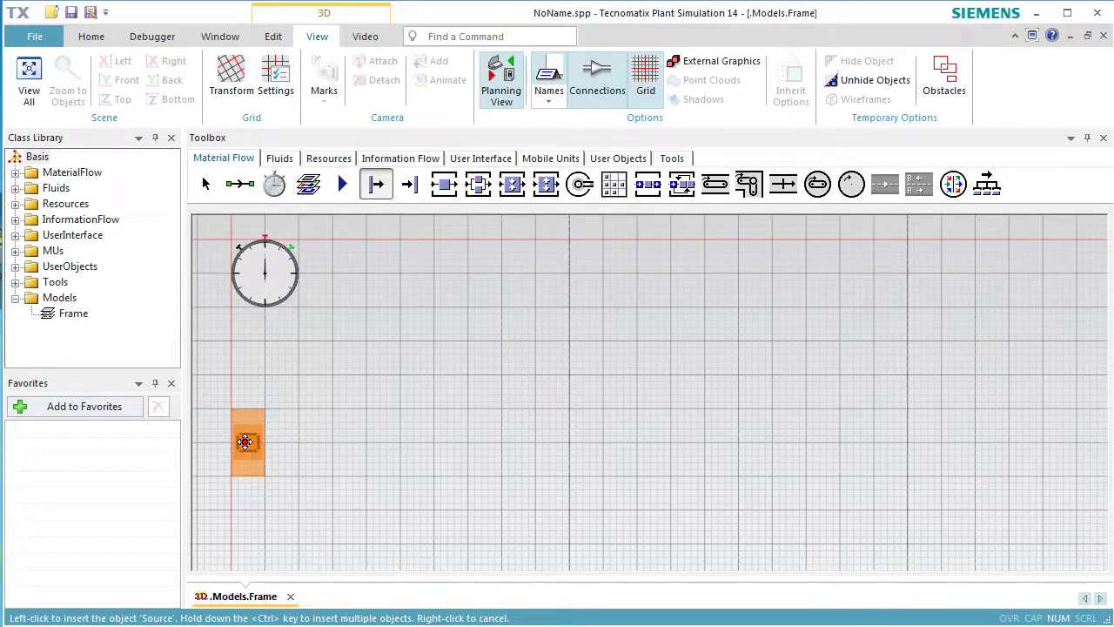
click(245, 441)
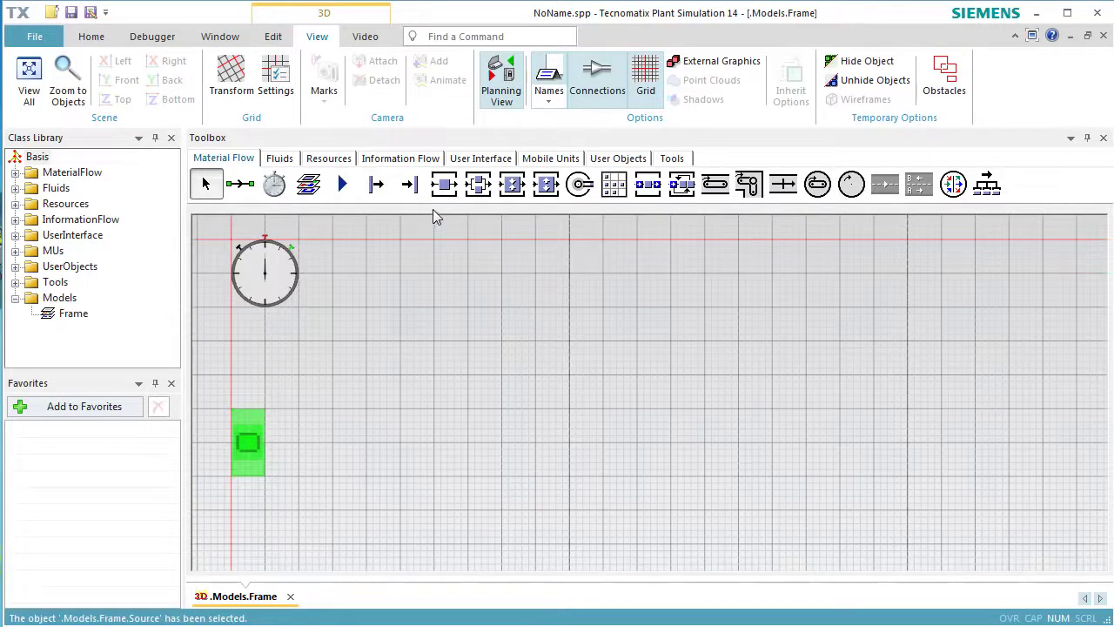
click(442, 186)
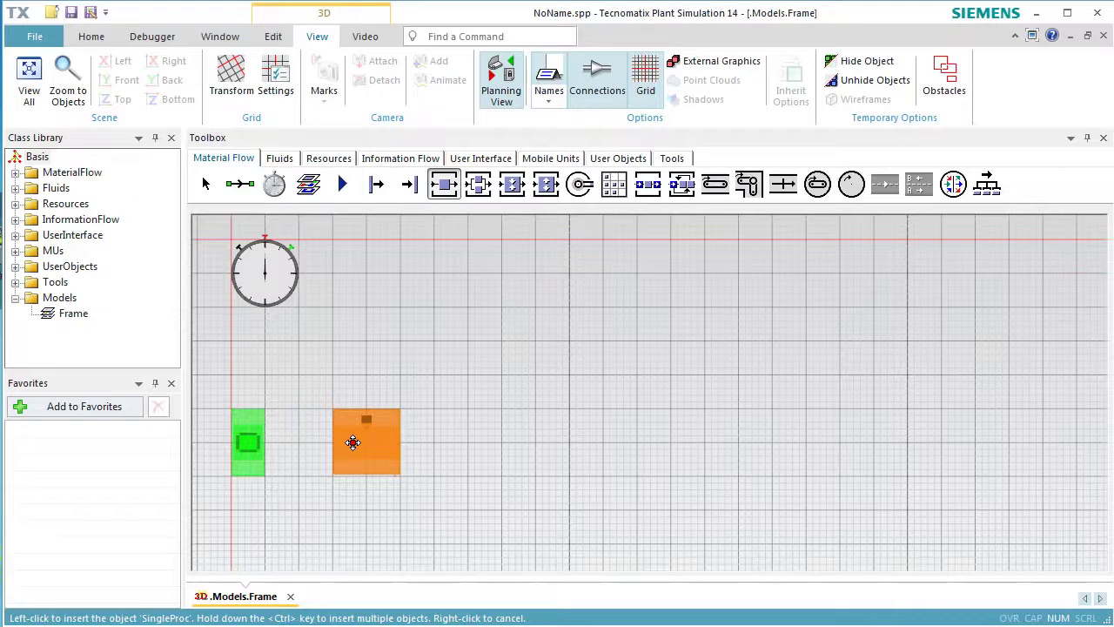
ctrl+click(352, 442)
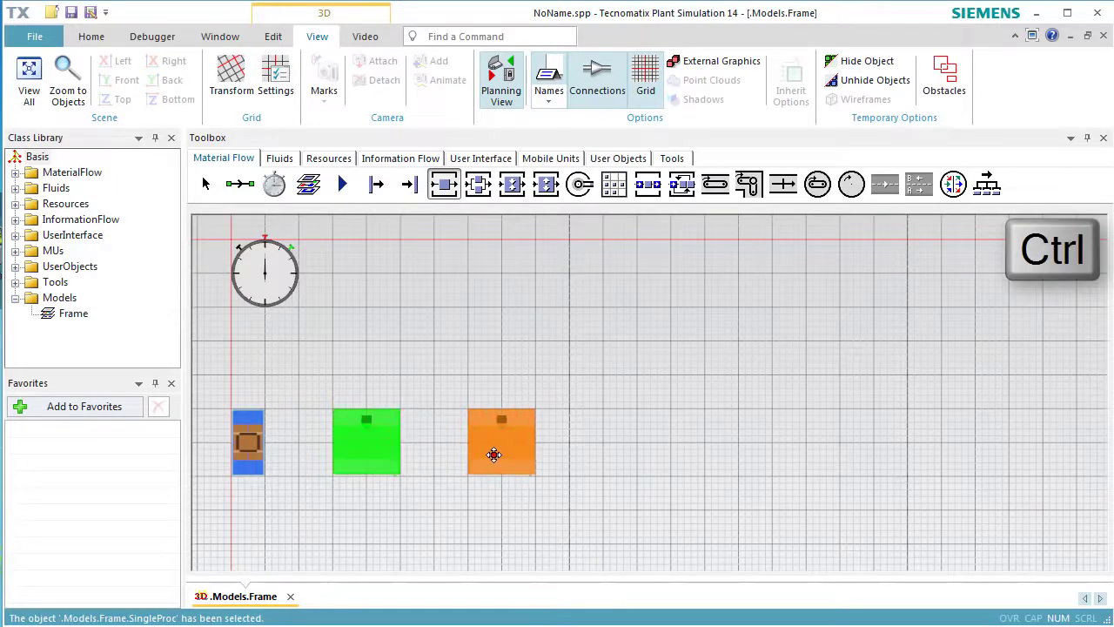
ctrl+click(503, 461)
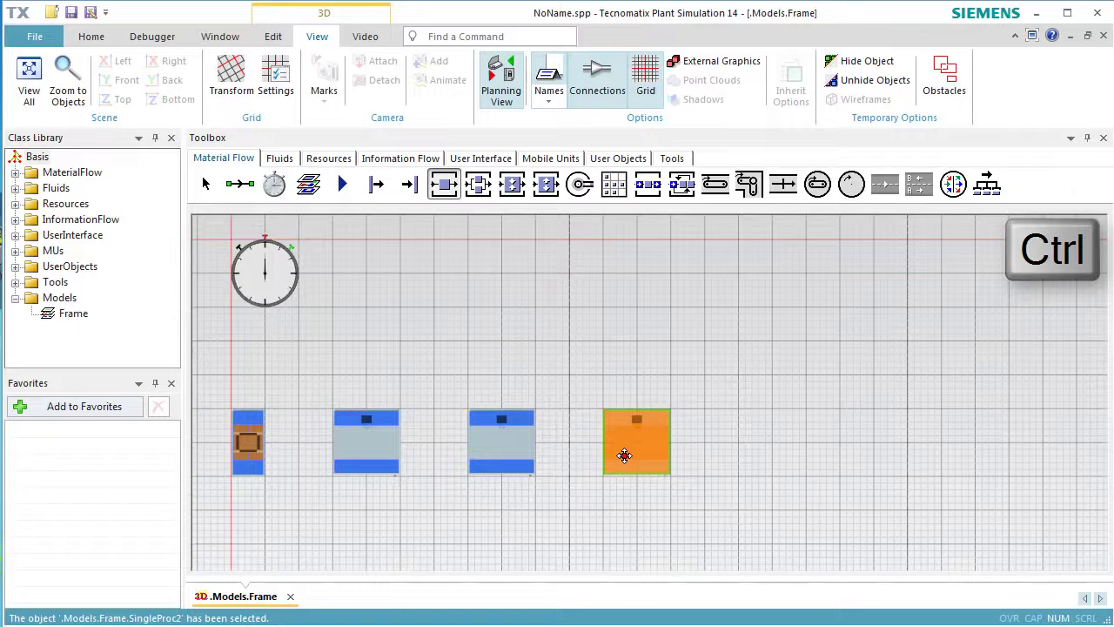
ctrl+click(625, 453)
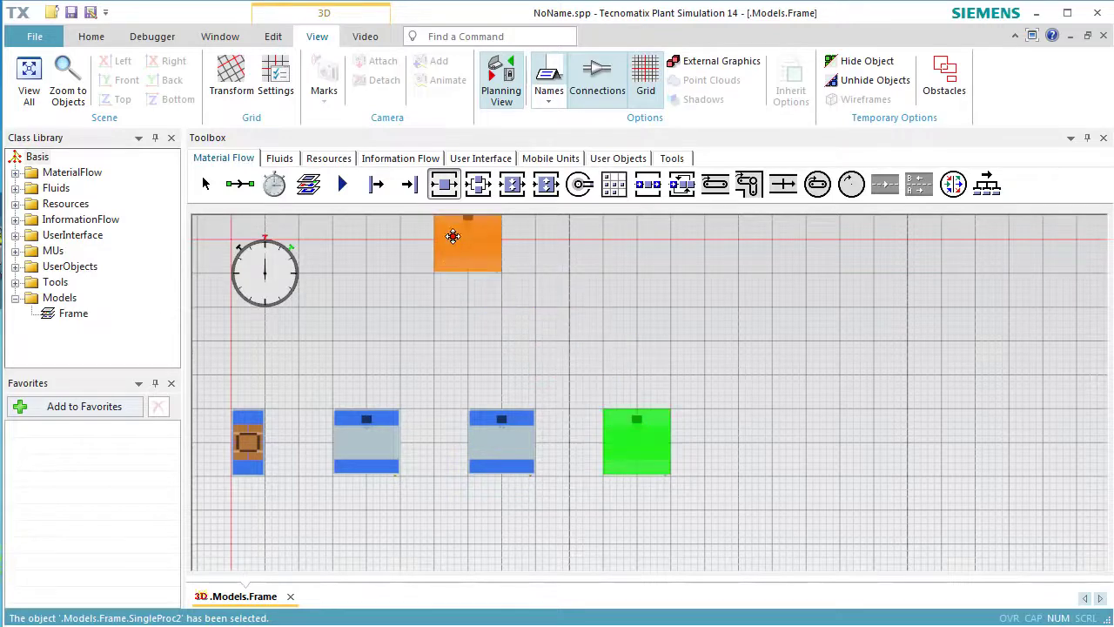
click(411, 186)
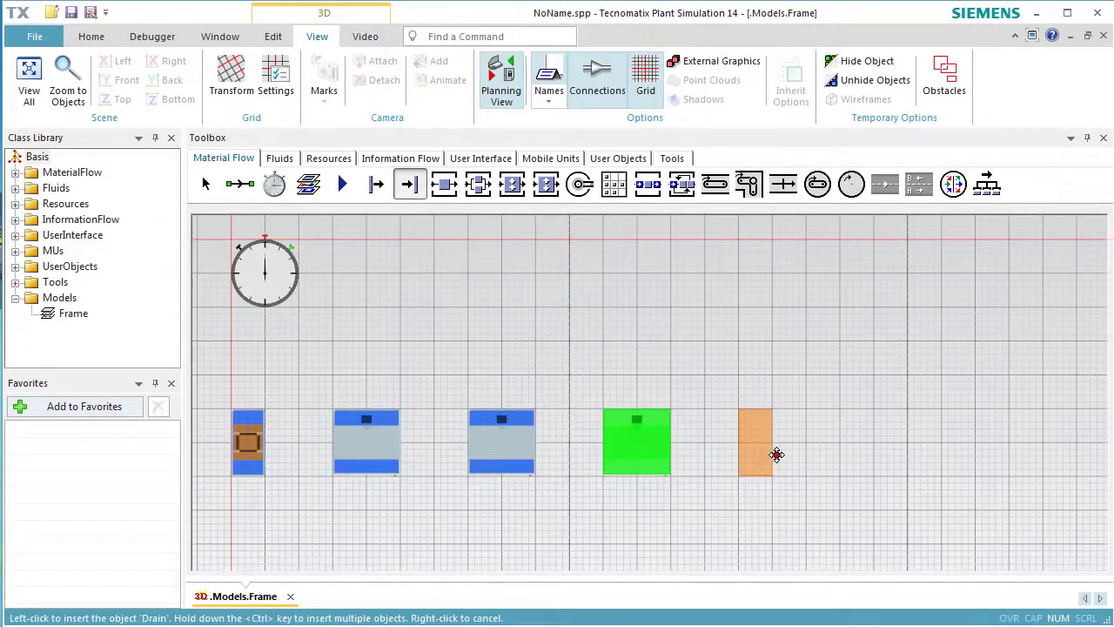
click(777, 458)
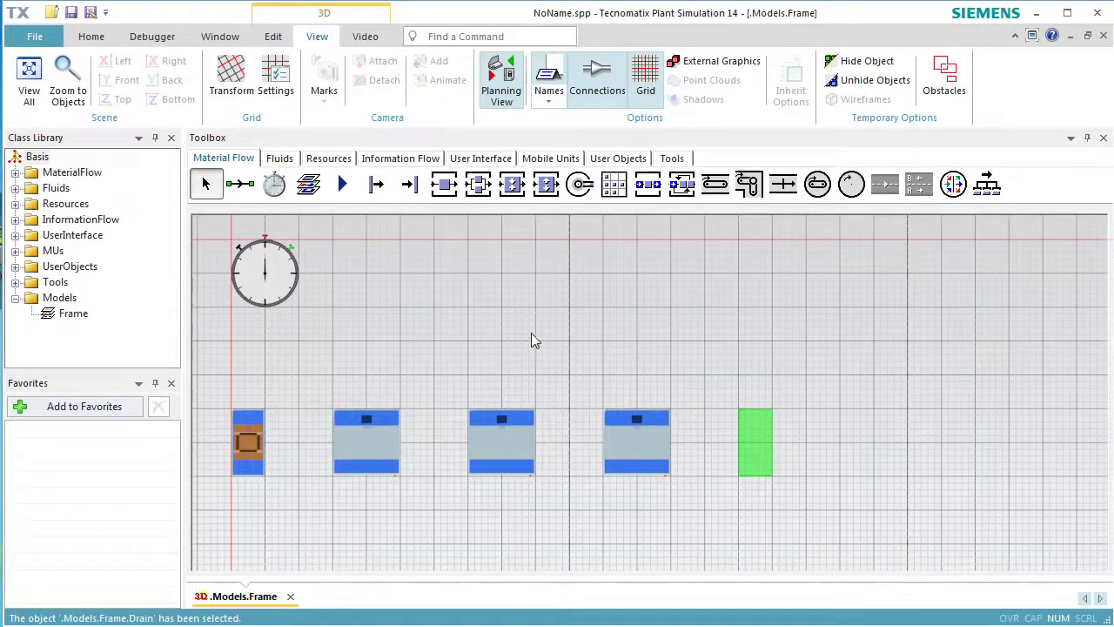
Connect the Source, the three SingleProc stations and the Drain in sequence with Connectors.
click(242, 184)
key(ctrl)
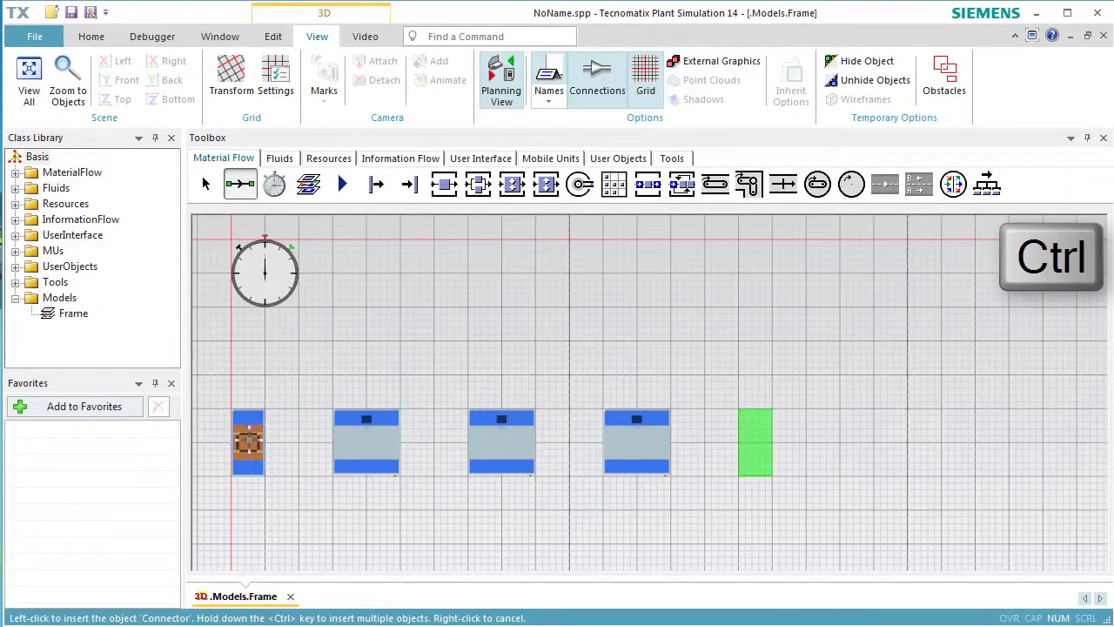
ctrl+click(248, 441)
ctrl+click(345, 443)
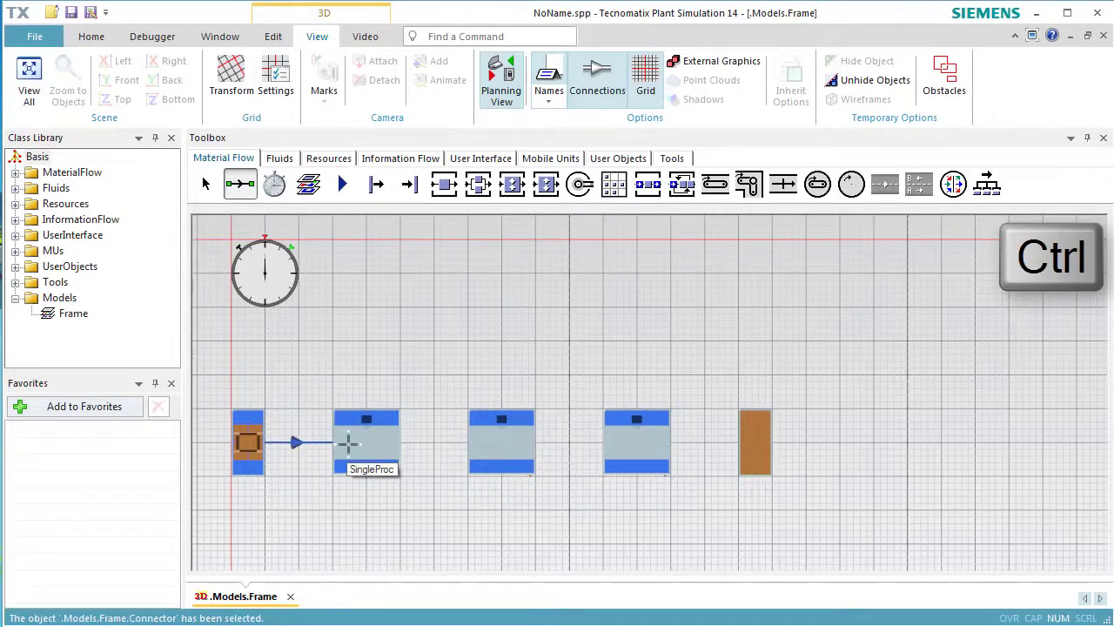
ctrl+click(498, 447)
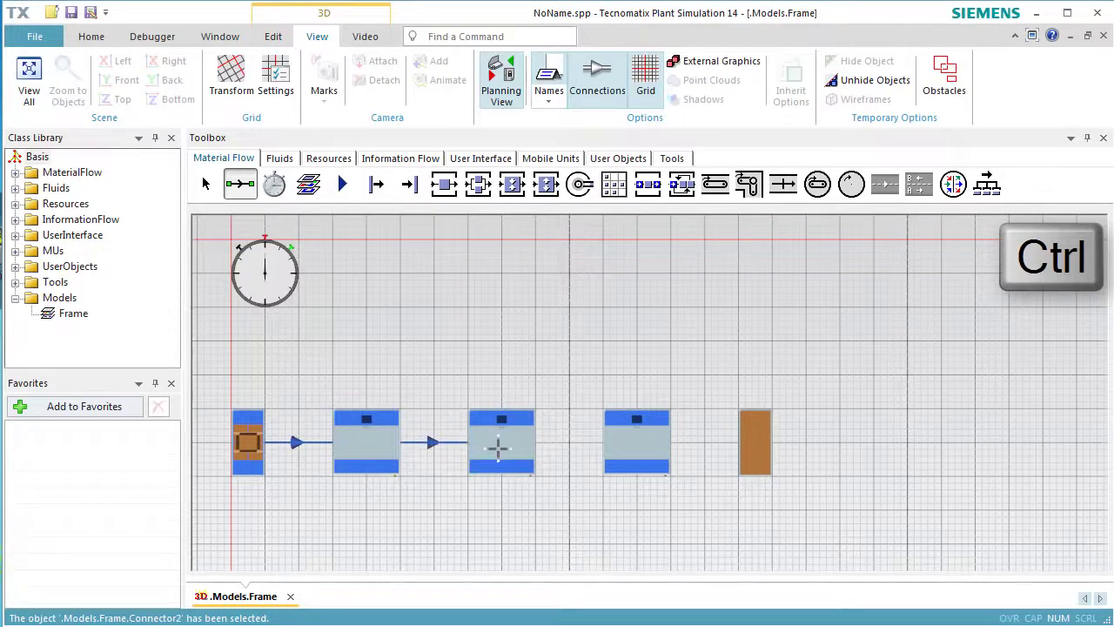
ctrl+click(623, 446)
ctrl+click(753, 449)
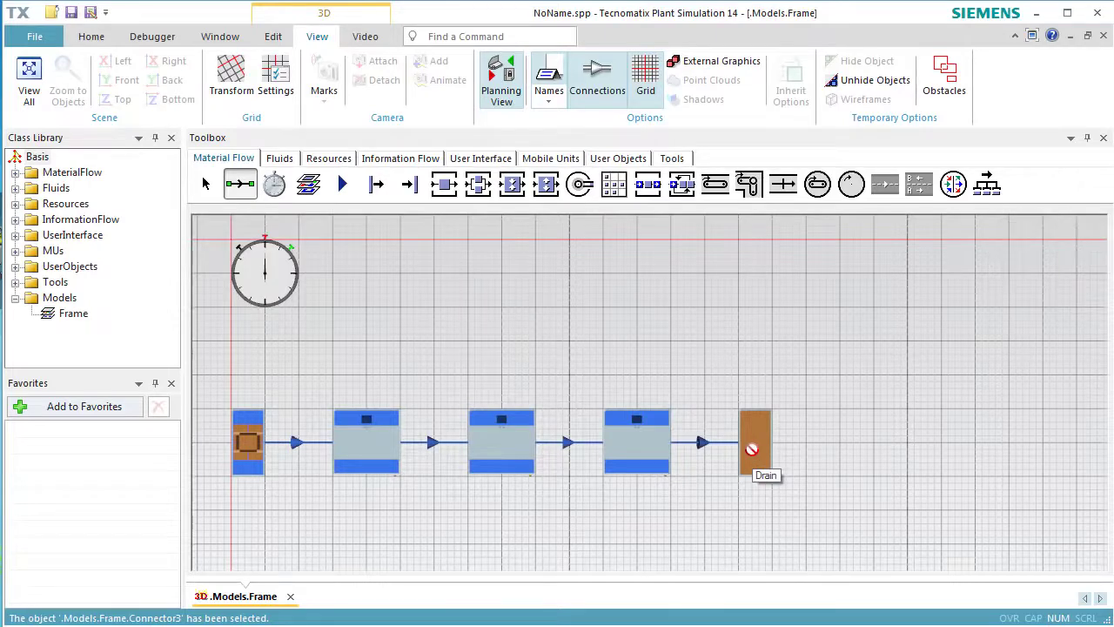
key(Escape)
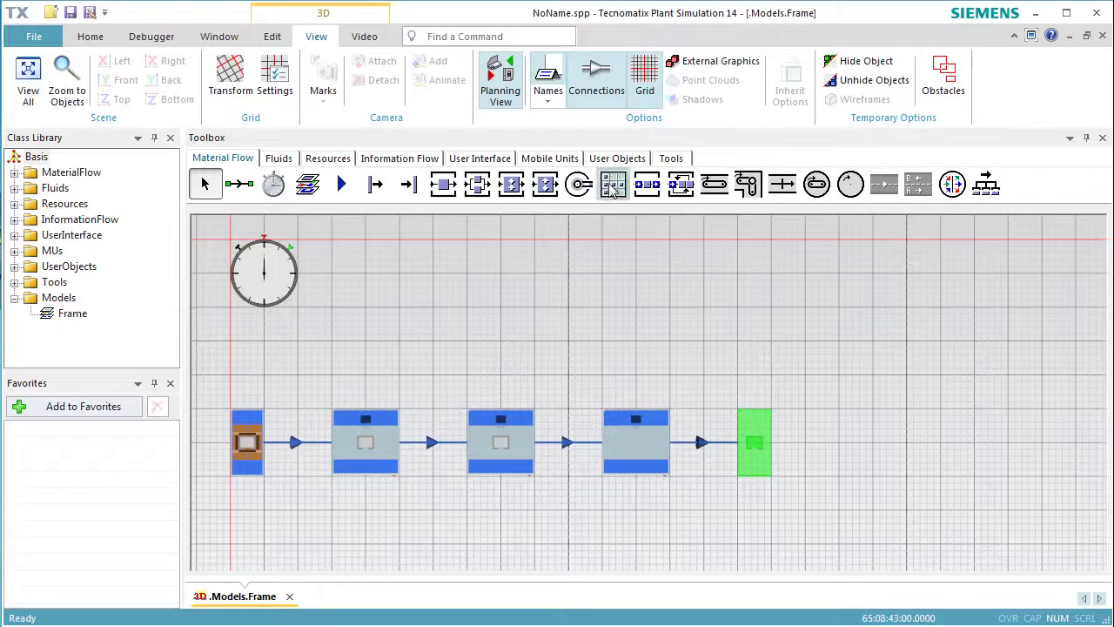
Leave planning view for the 3D view and rerun the simulation from a reset state.
click(507, 105)
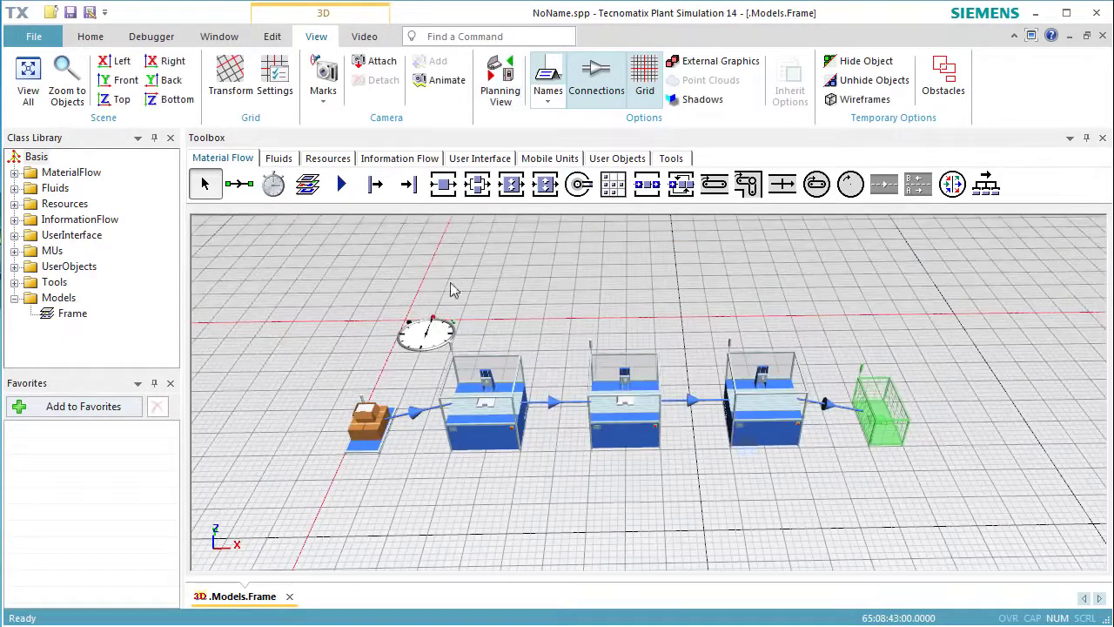
click(90, 38)
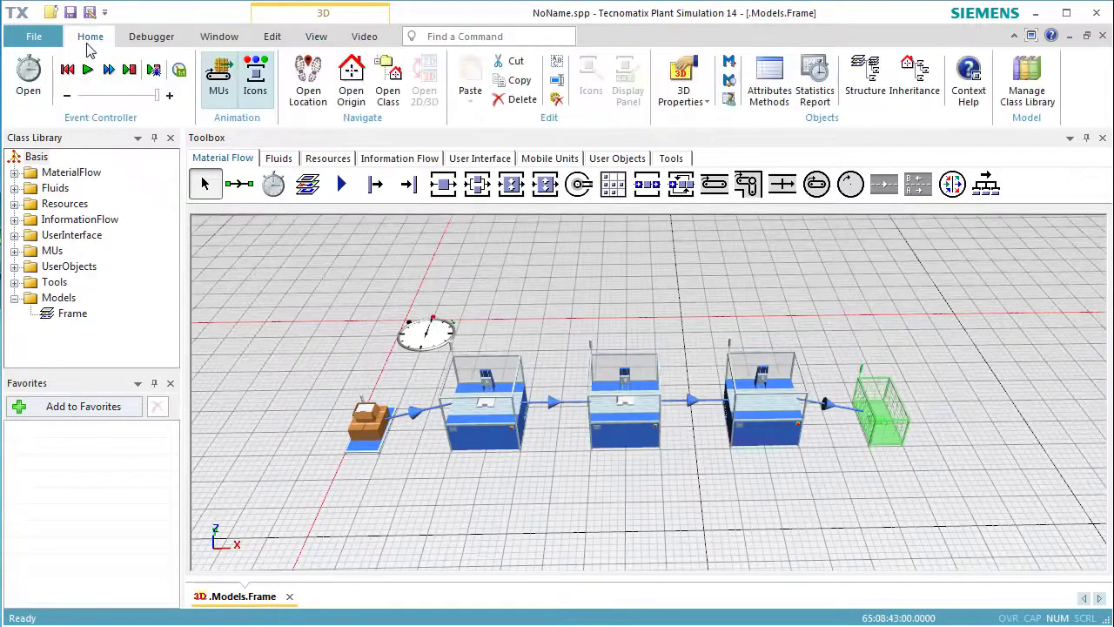
click(77, 70)
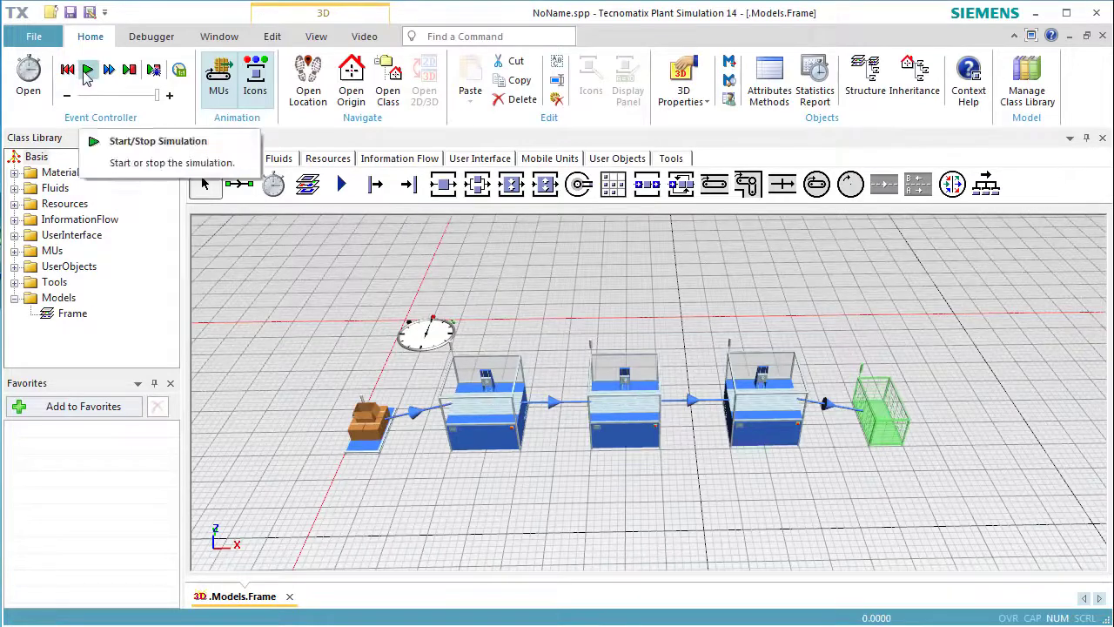
click(86, 73)
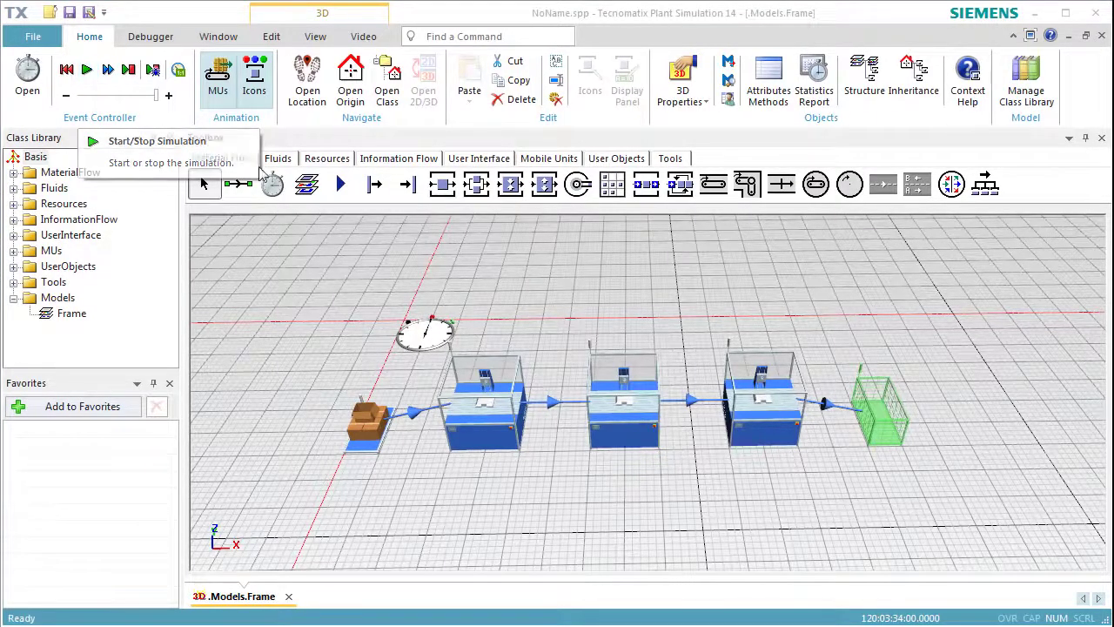
Examine the type statistics of the Drain.
double_click(877, 418)
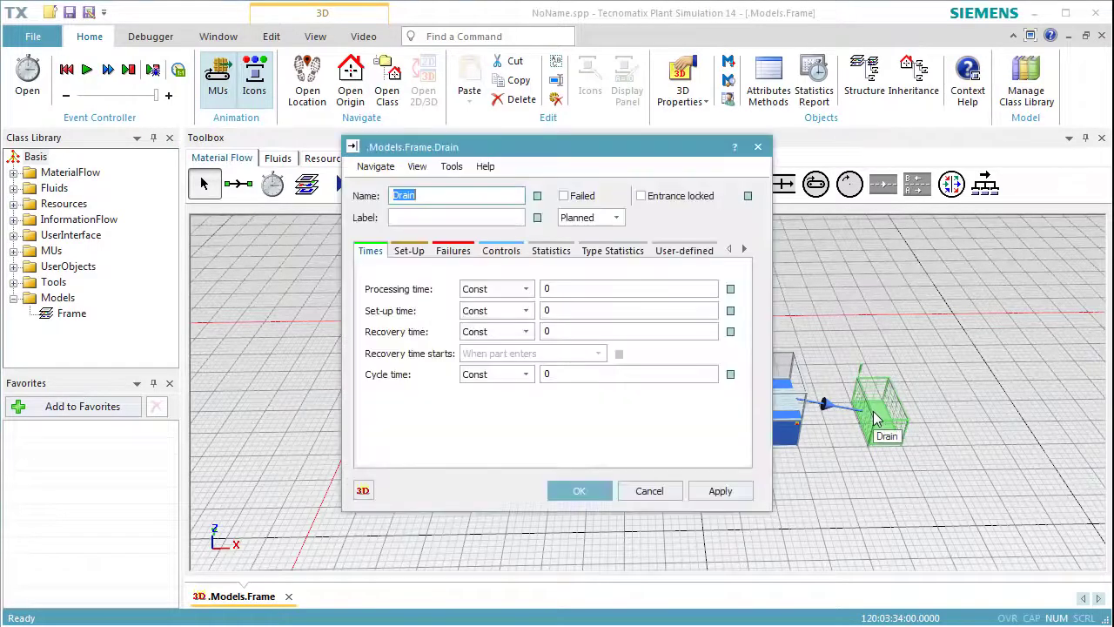
click(625, 252)
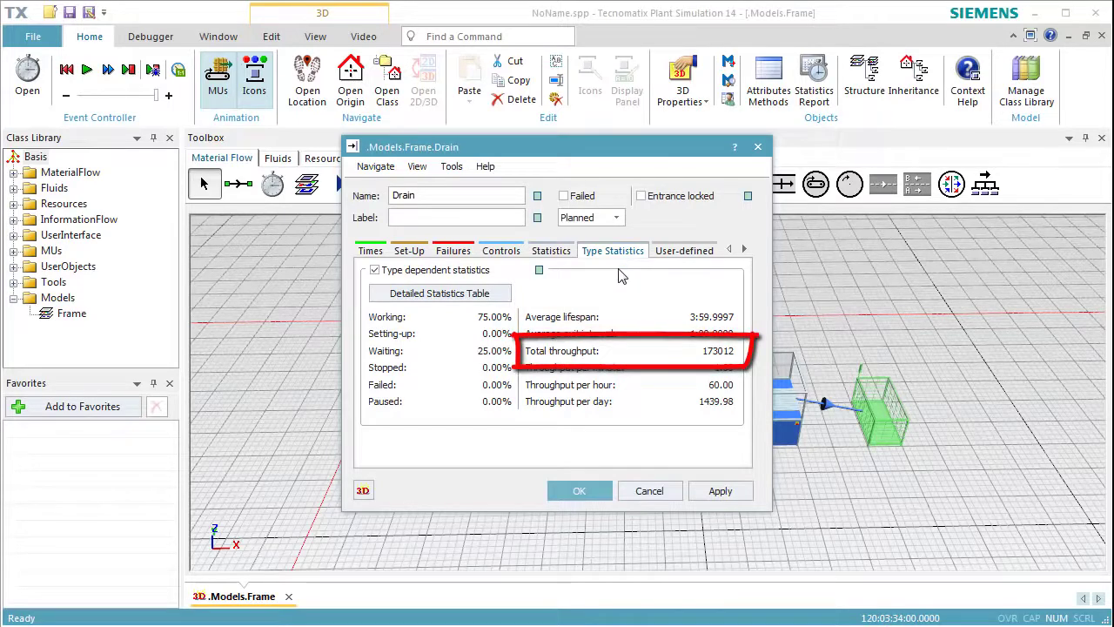
click(579, 491)
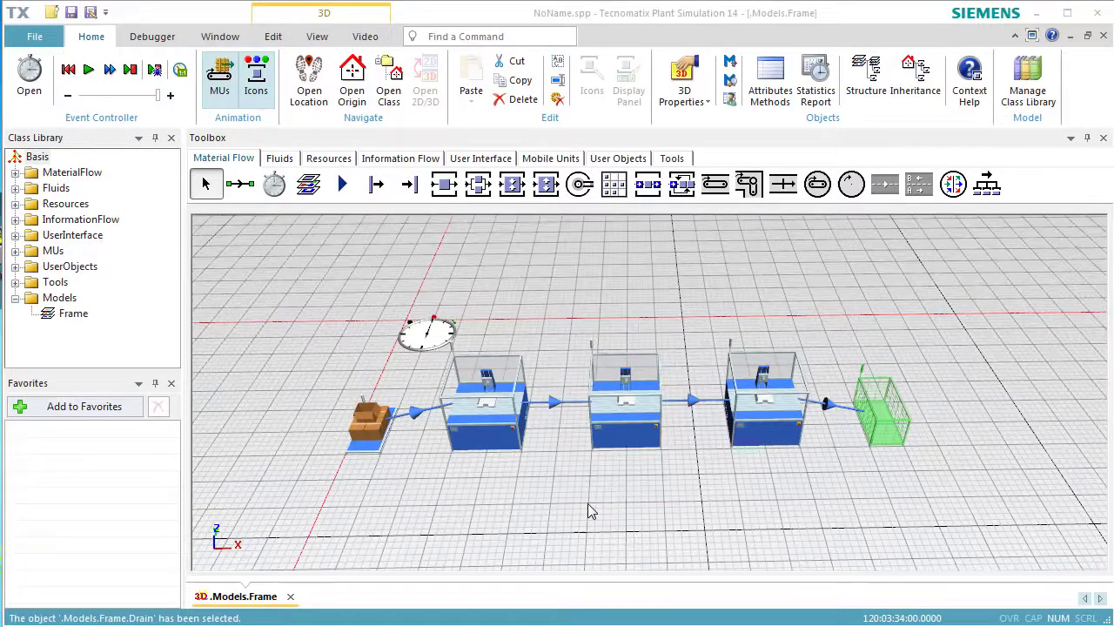
Examine the resource statistics of the middle station, SingleProc1.
double_click(624, 424)
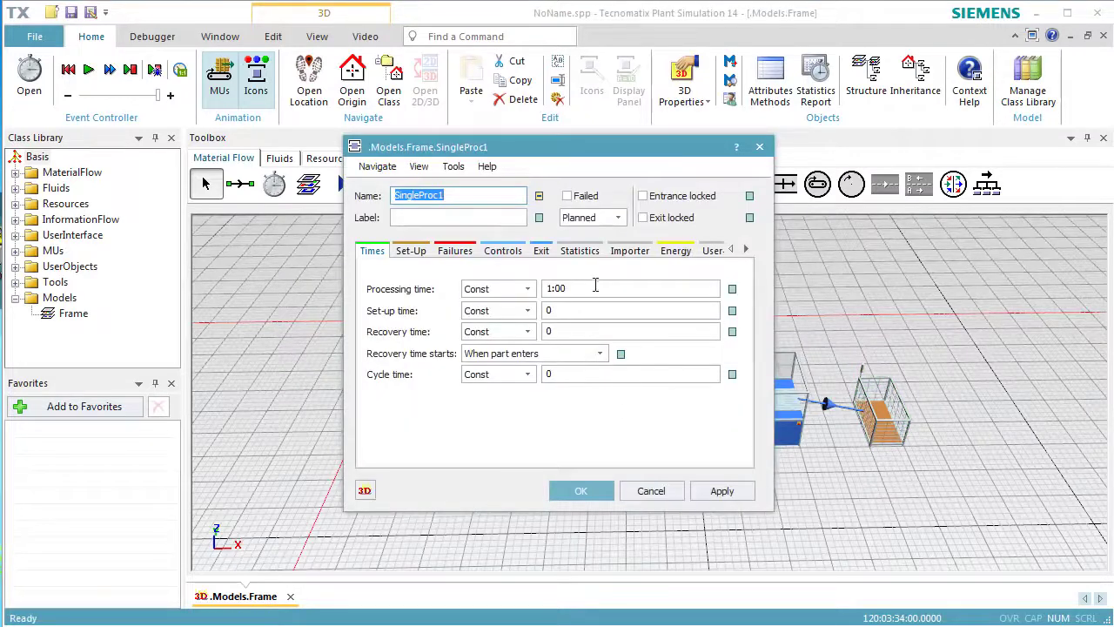
click(579, 252)
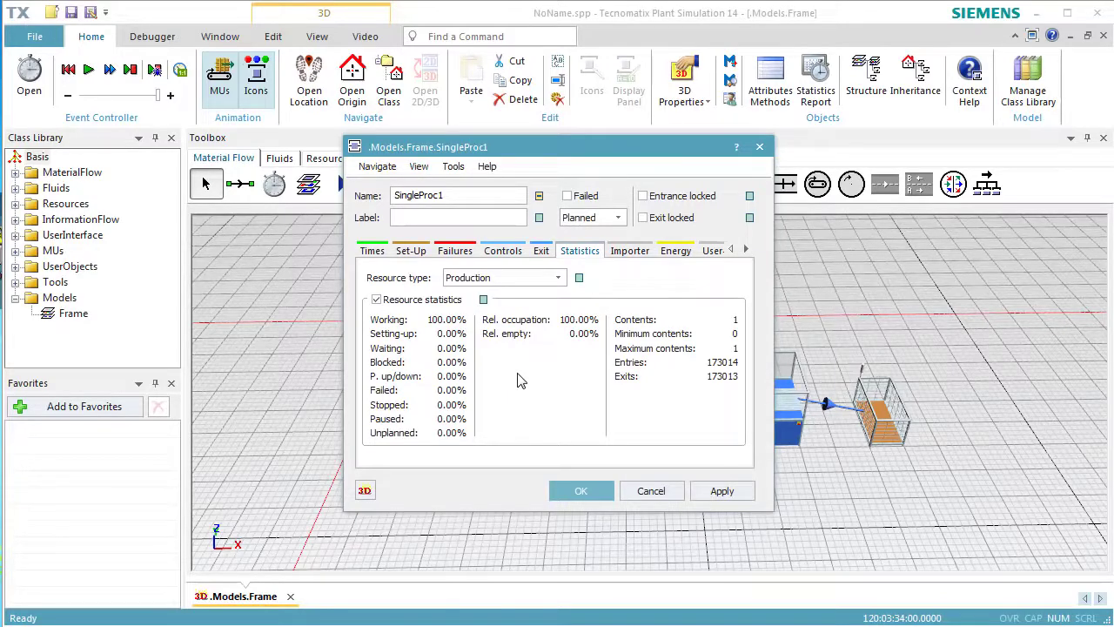
click(564, 491)
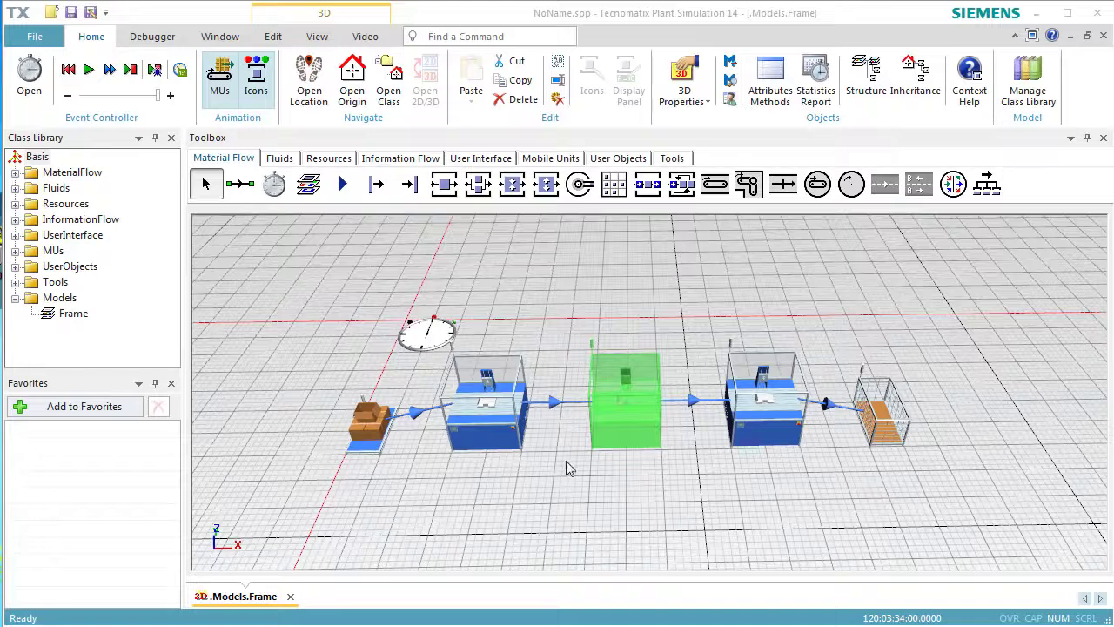
Insert a Chart object into the frame behind the Drain.
click(491, 160)
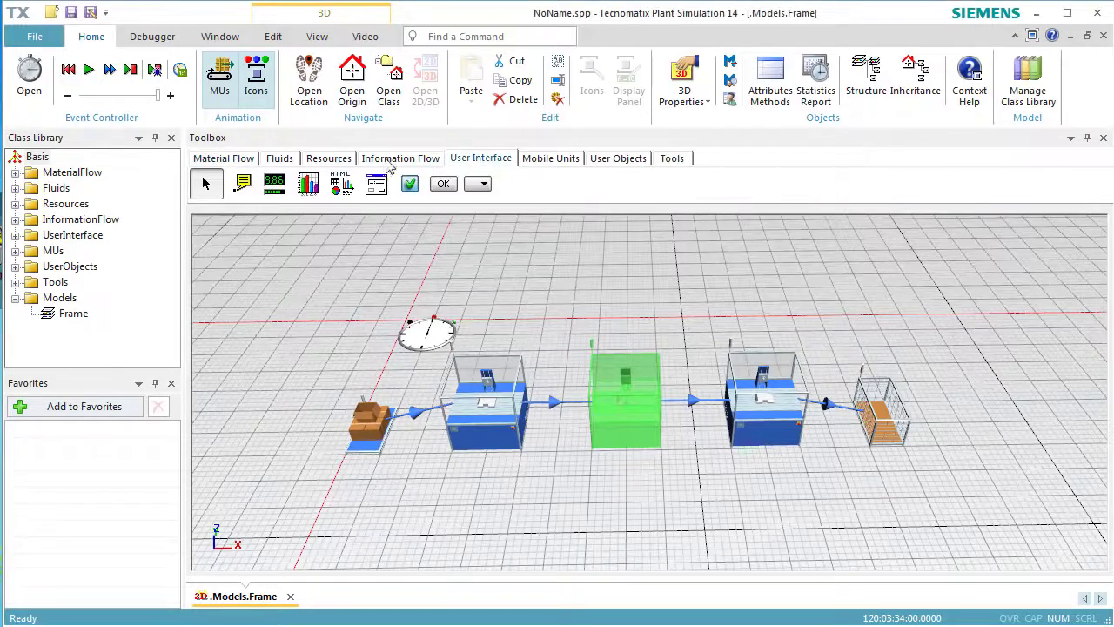
click(309, 186)
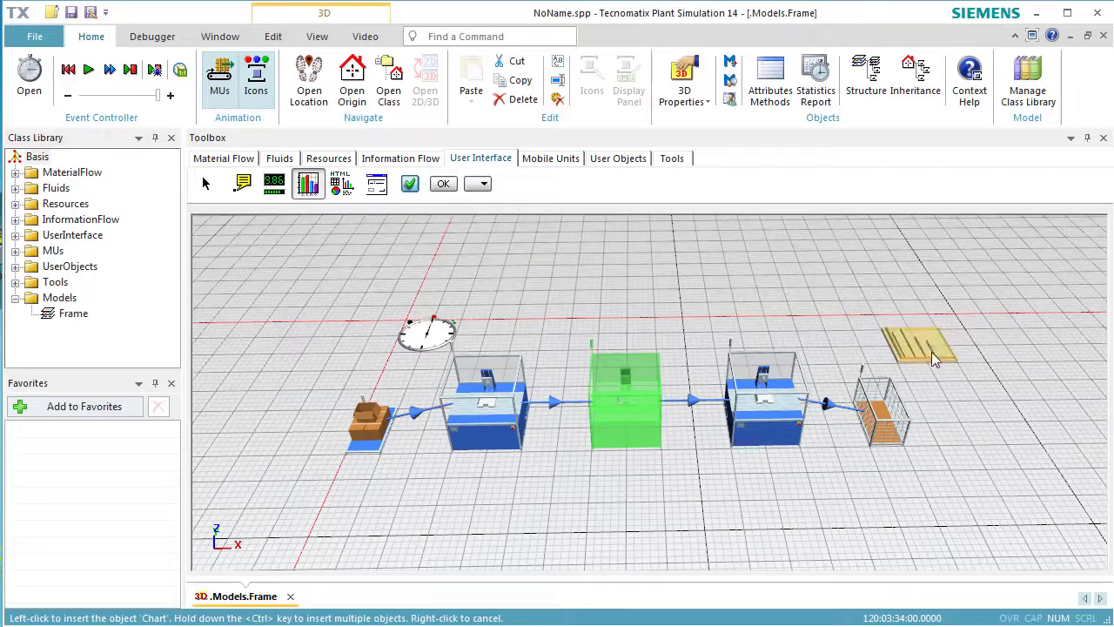
click(931, 353)
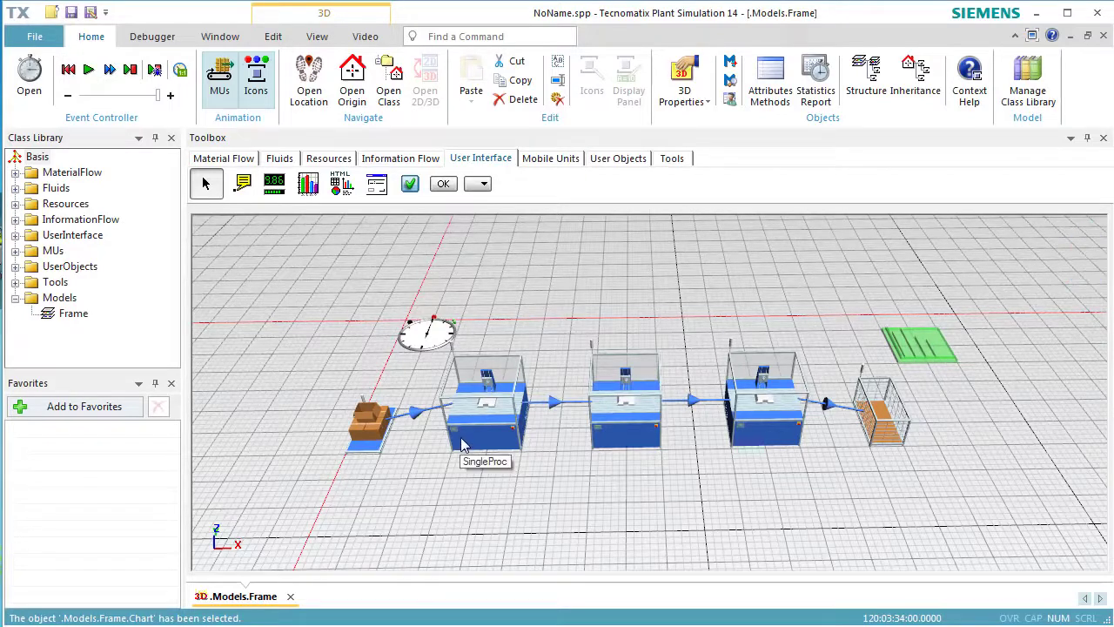
Assign the three SingleProc stations to the chart with the Resource Statistics type.
drag(615, 437, 811, 336)
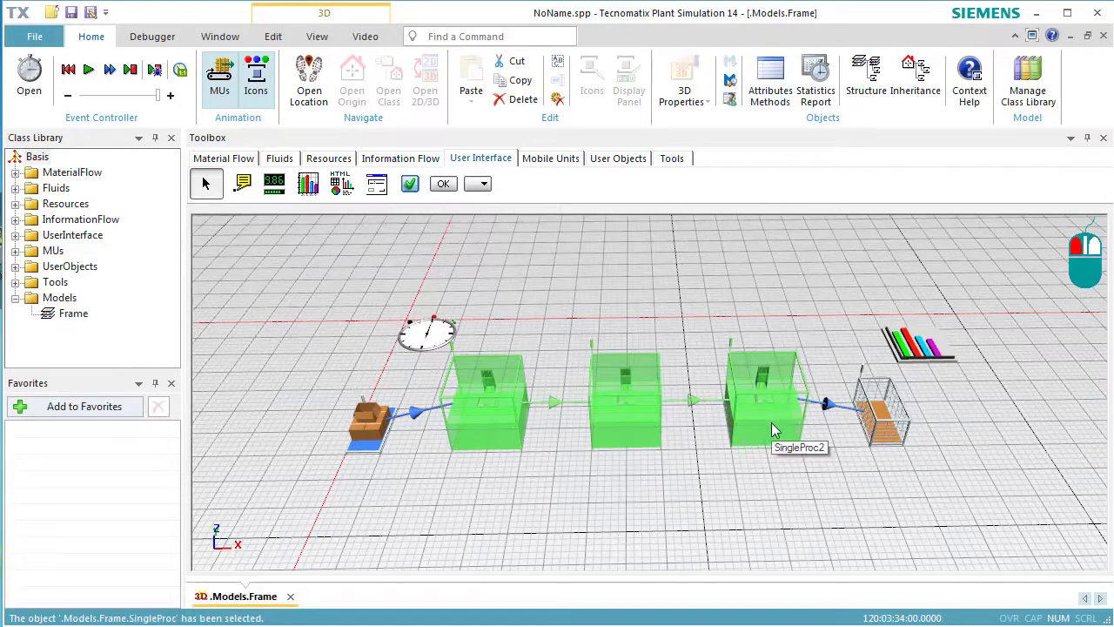
drag(771, 422, 905, 357)
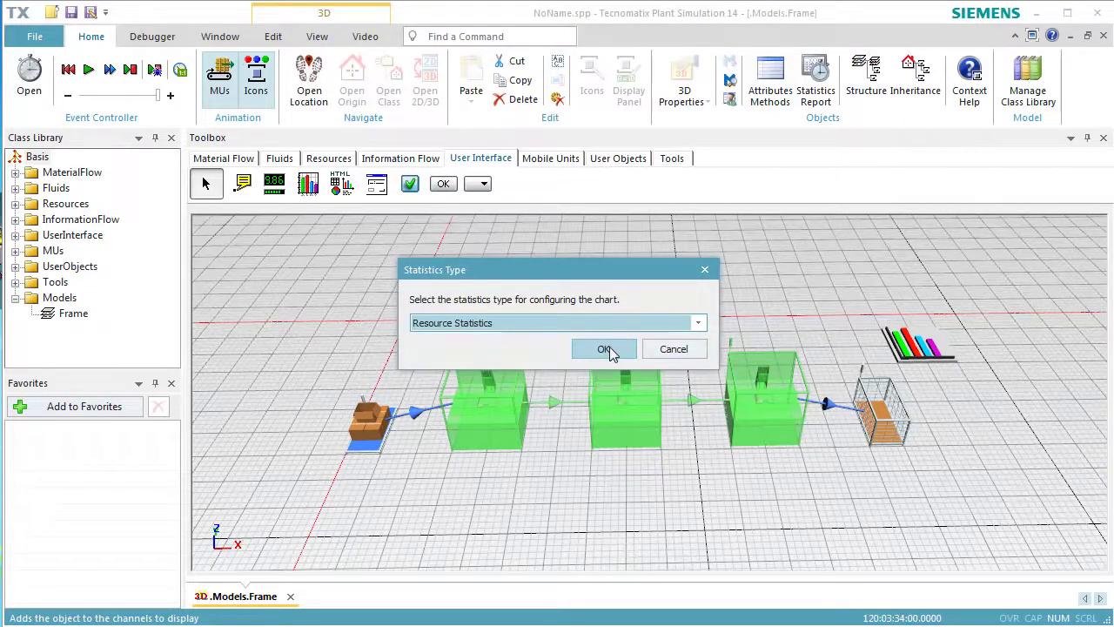
click(610, 347)
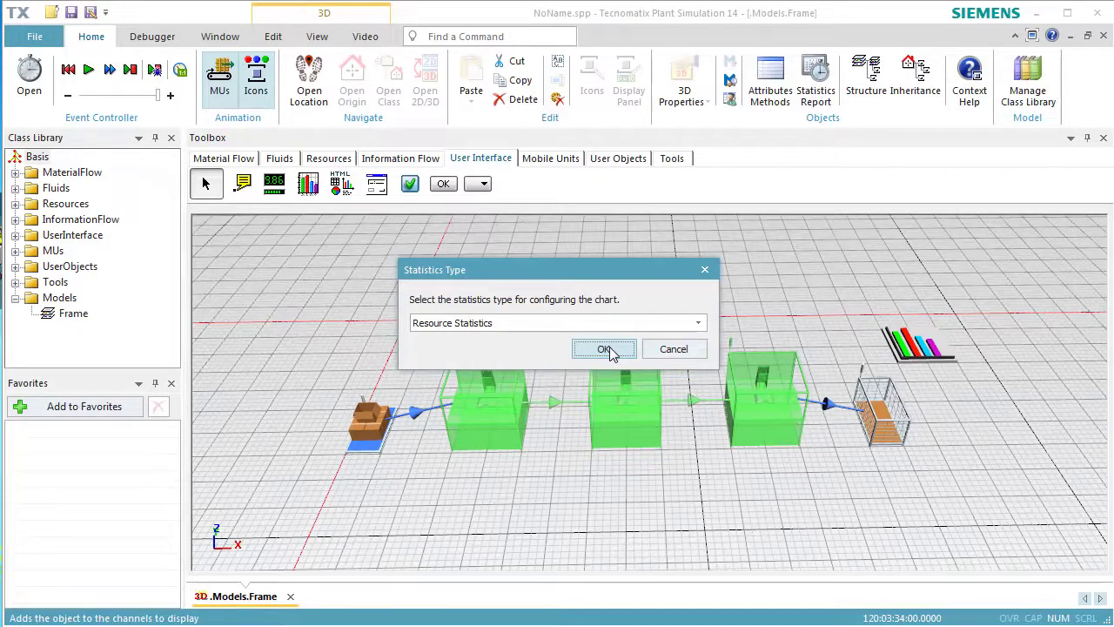
Confirm Resource Statistics as the statistics type for the chart and display the chart.
click(610, 350)
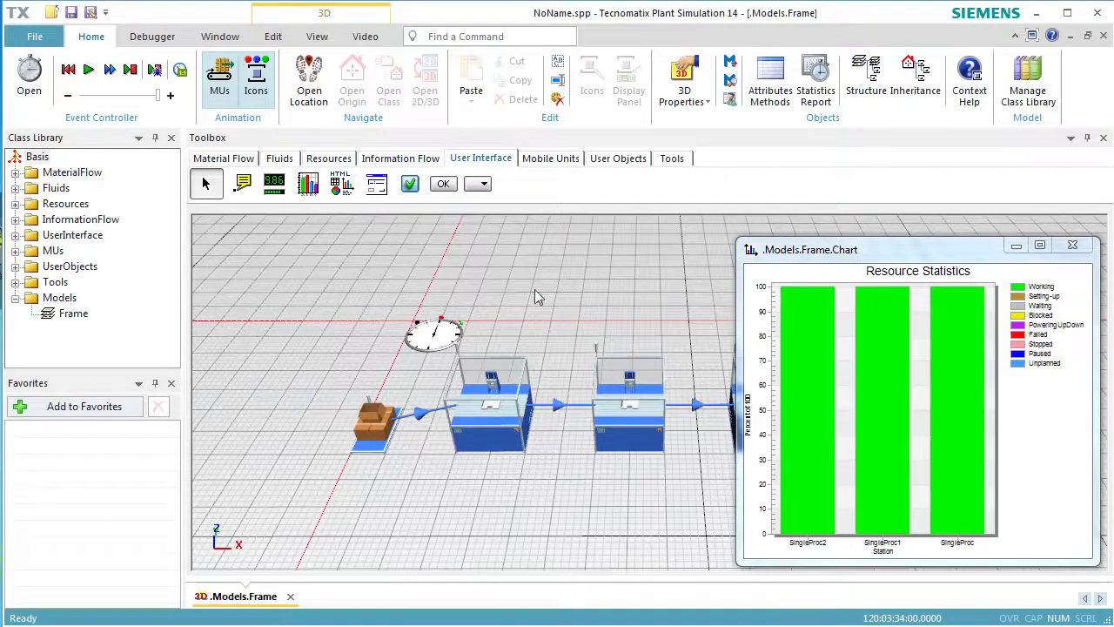
Add an active failure with 90% availability and an MTTR of 1:00 to the SingleProc class in the MaterialFlow library.
click(233, 164)
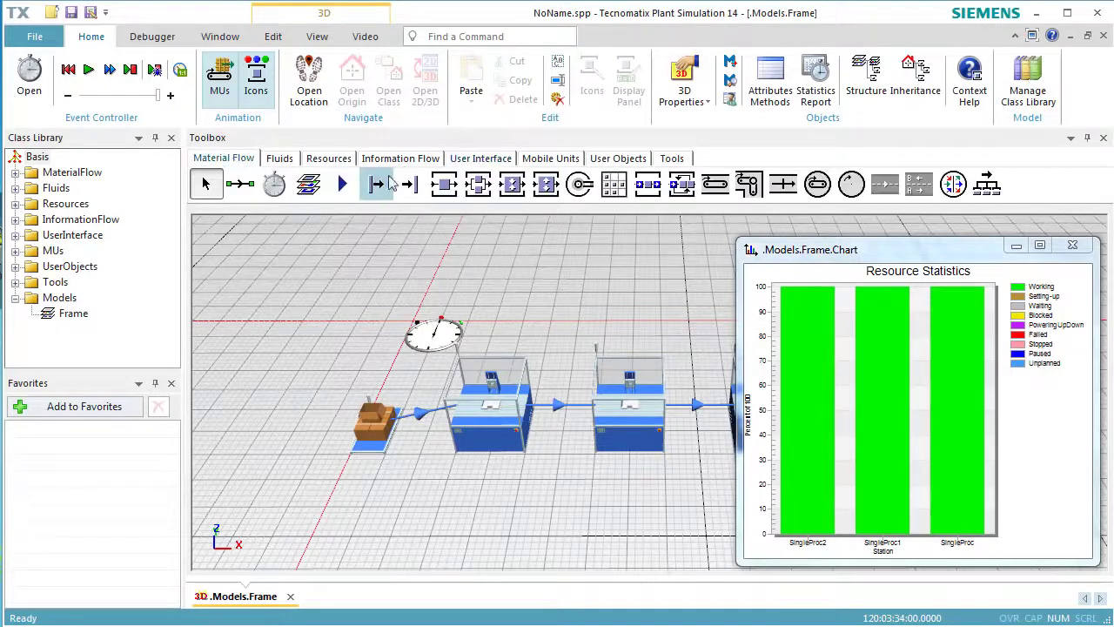
double_click(442, 190)
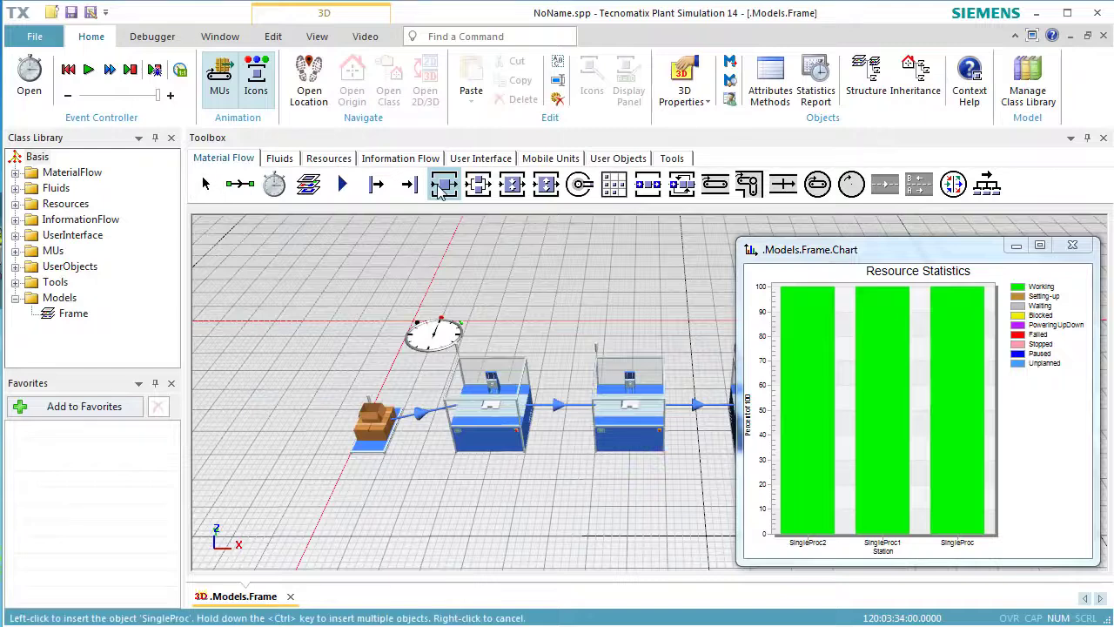
click(455, 254)
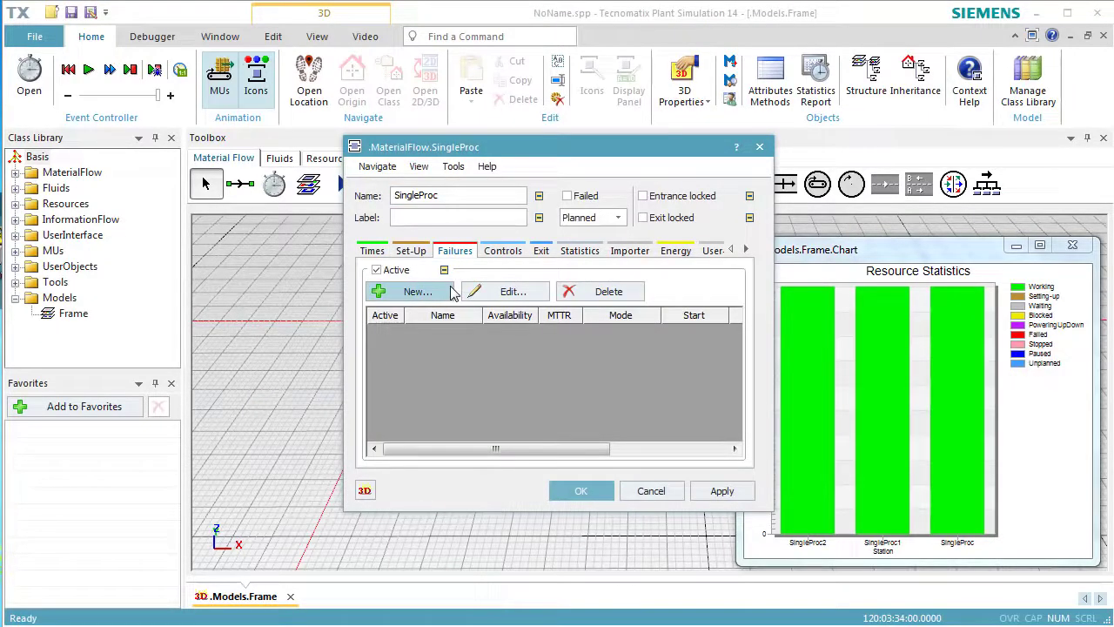
click(439, 294)
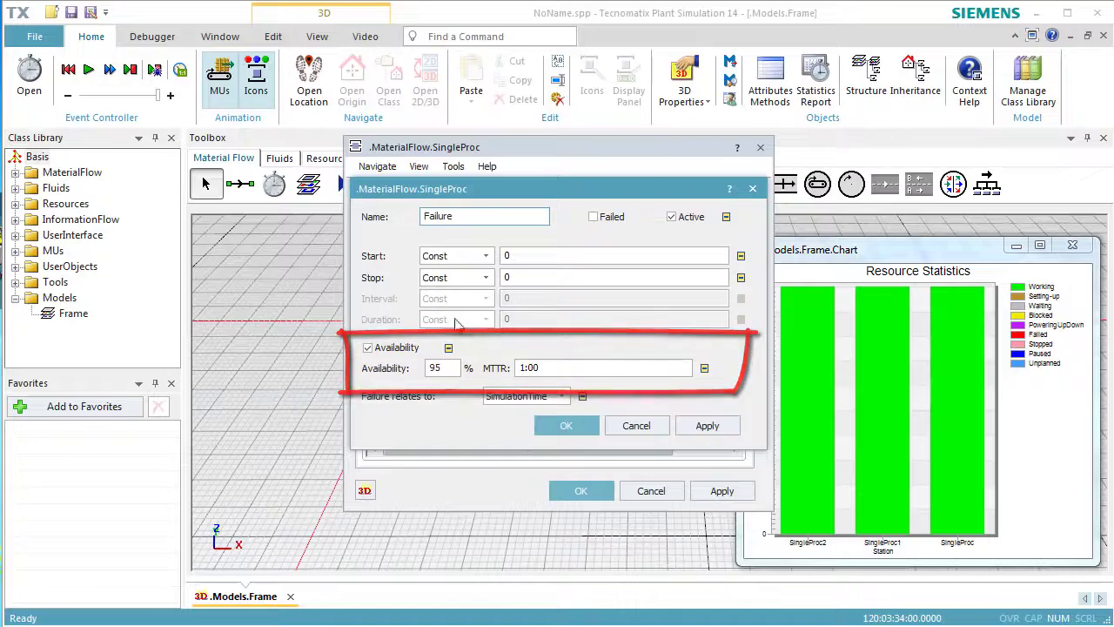
click(452, 367)
double_click(452, 367)
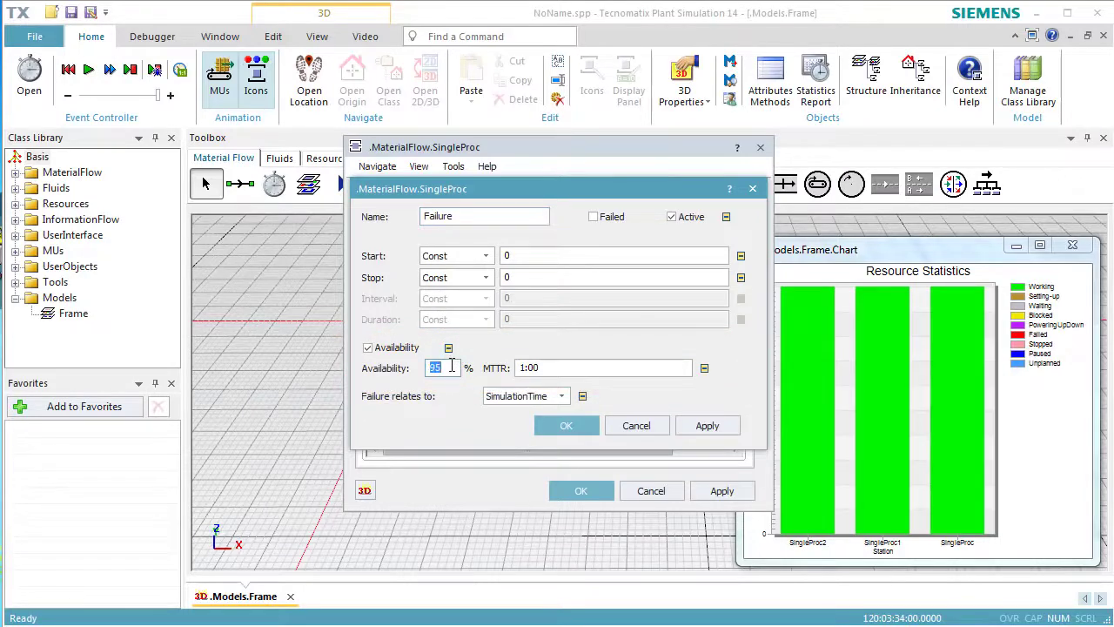
text(90)
click(688, 429)
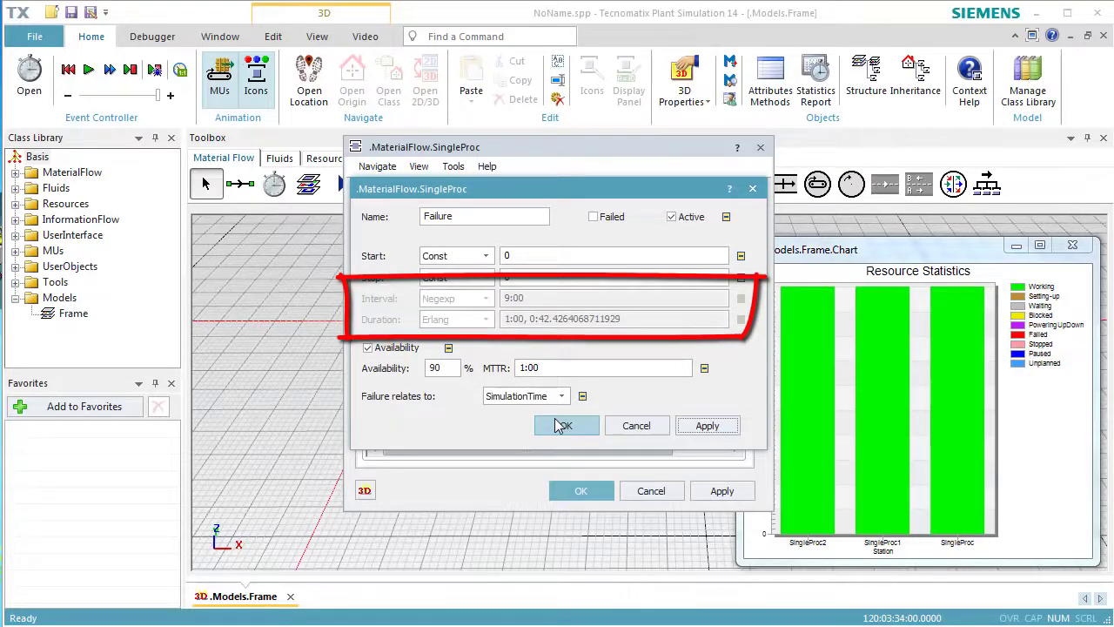
click(561, 425)
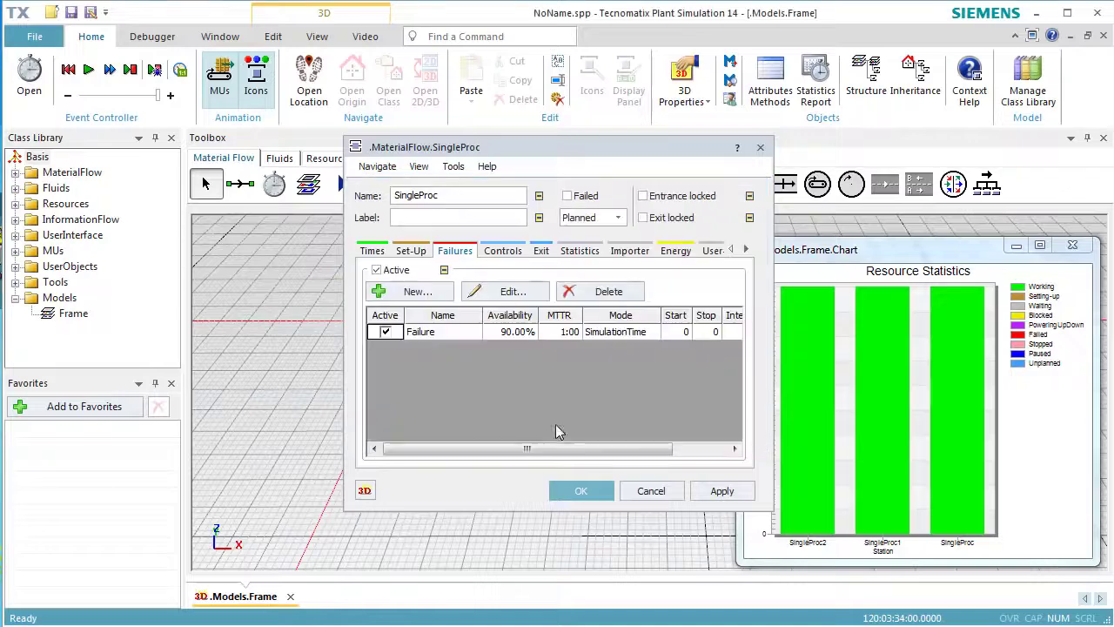
click(577, 491)
Check the failure settings of the first two stations in the frame, SingleProc and SingleProc1, without changing them.
double_click(514, 439)
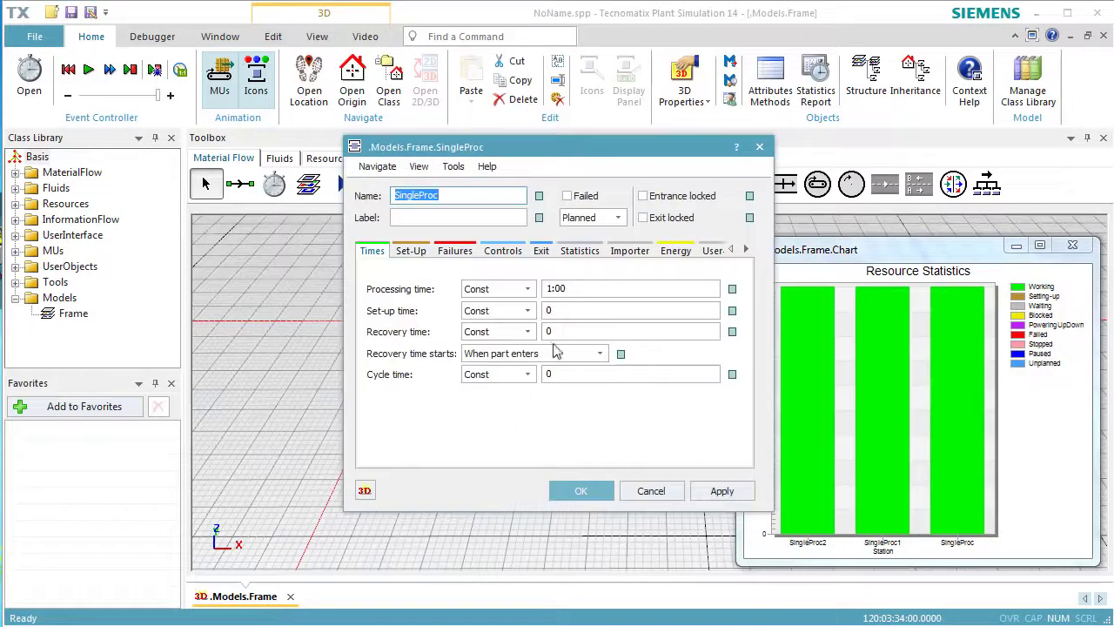
click(454, 251)
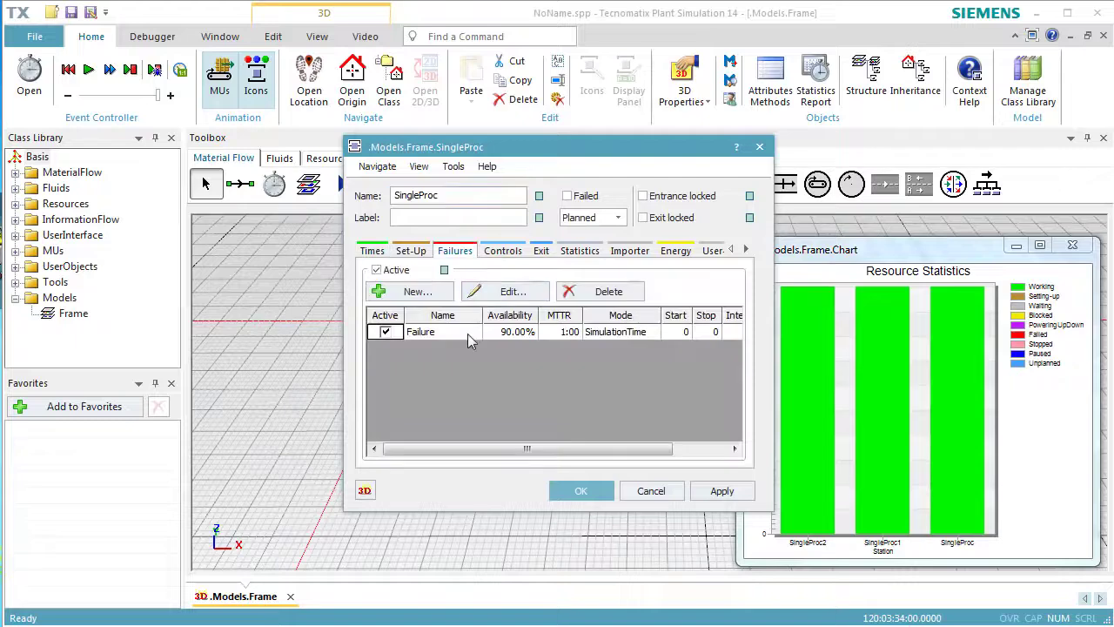
click(649, 492)
double_click(640, 435)
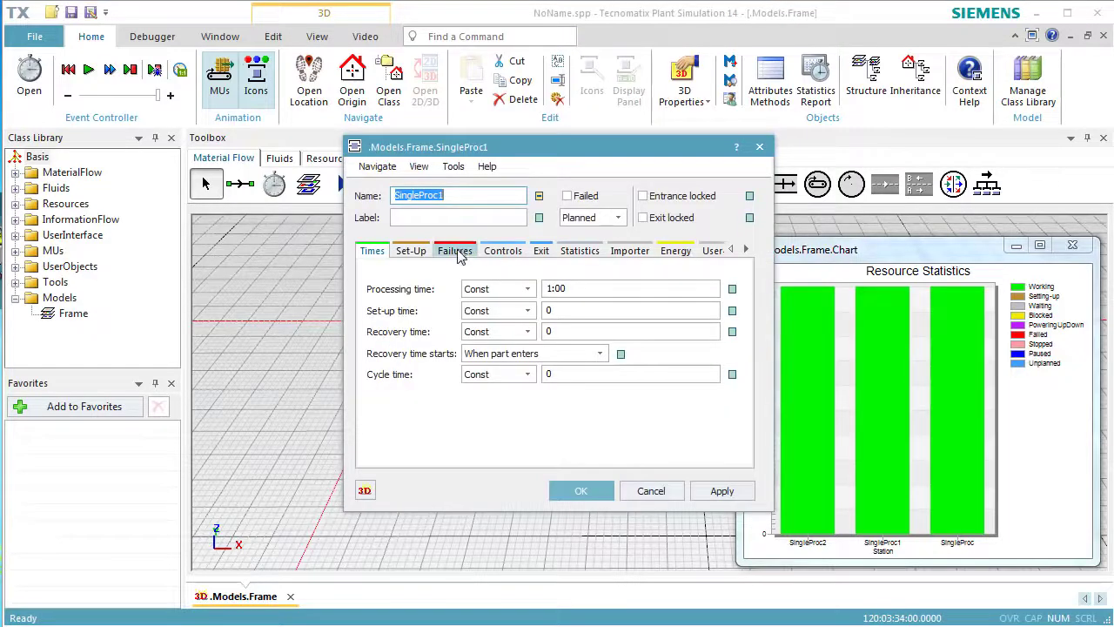
click(457, 250)
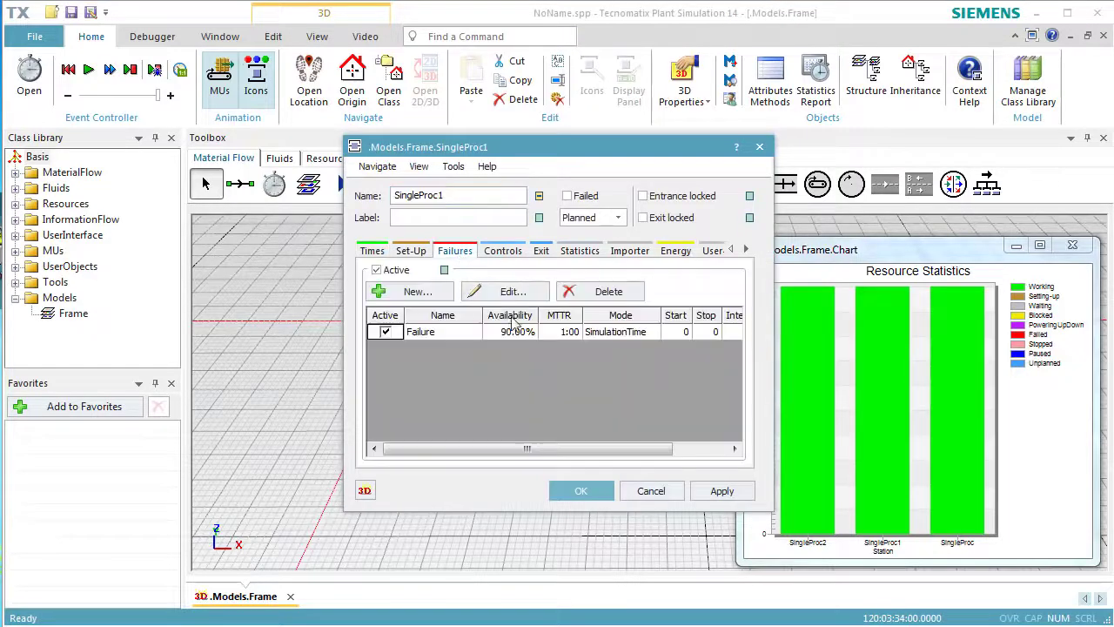
click(651, 491)
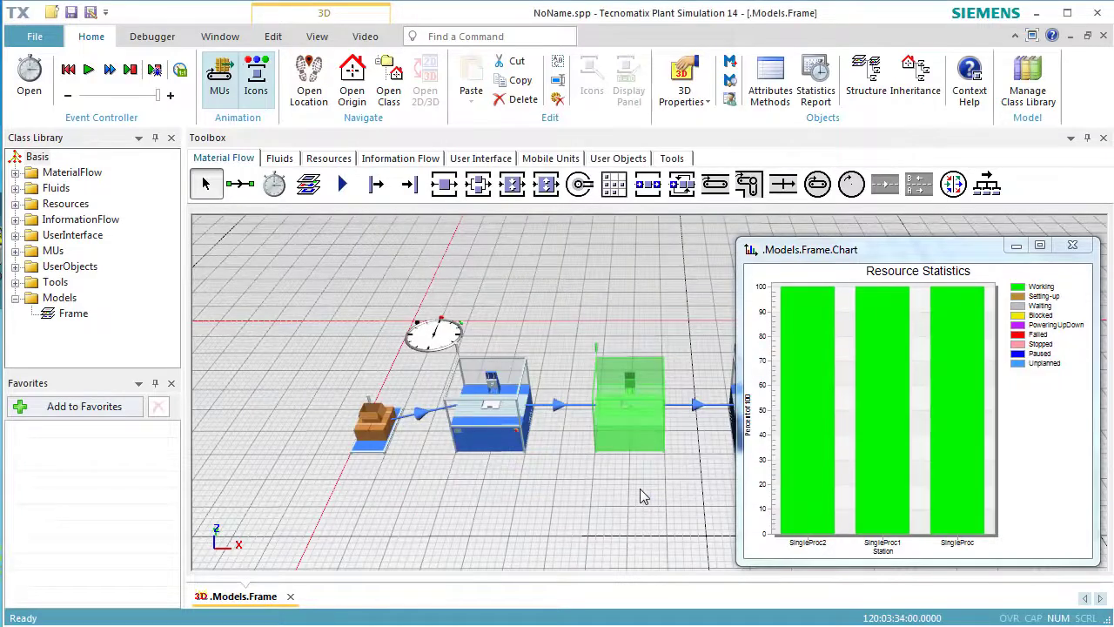
click(639, 495)
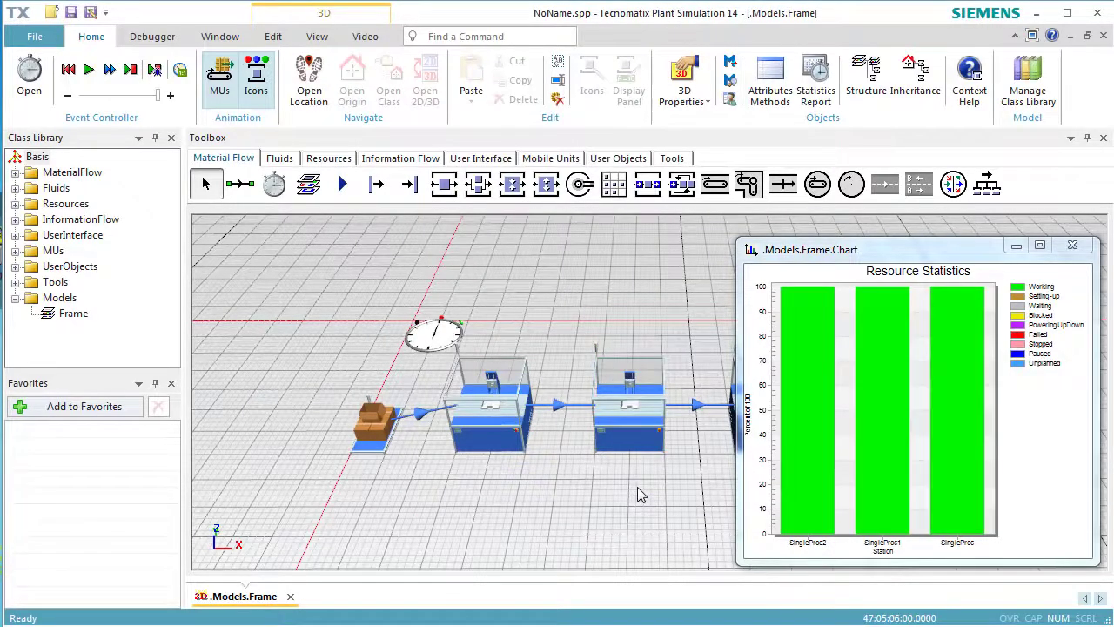
Reset the simulation, run it again with the station failures, and stop it after about 72 simulated days.
click(67, 69)
click(87, 71)
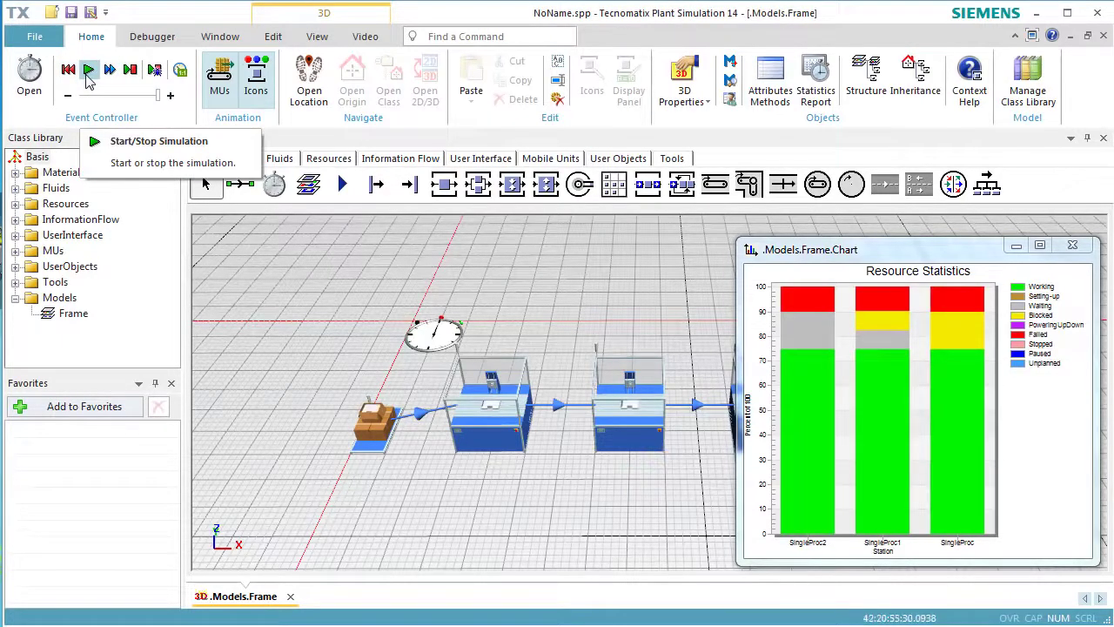
click(88, 72)
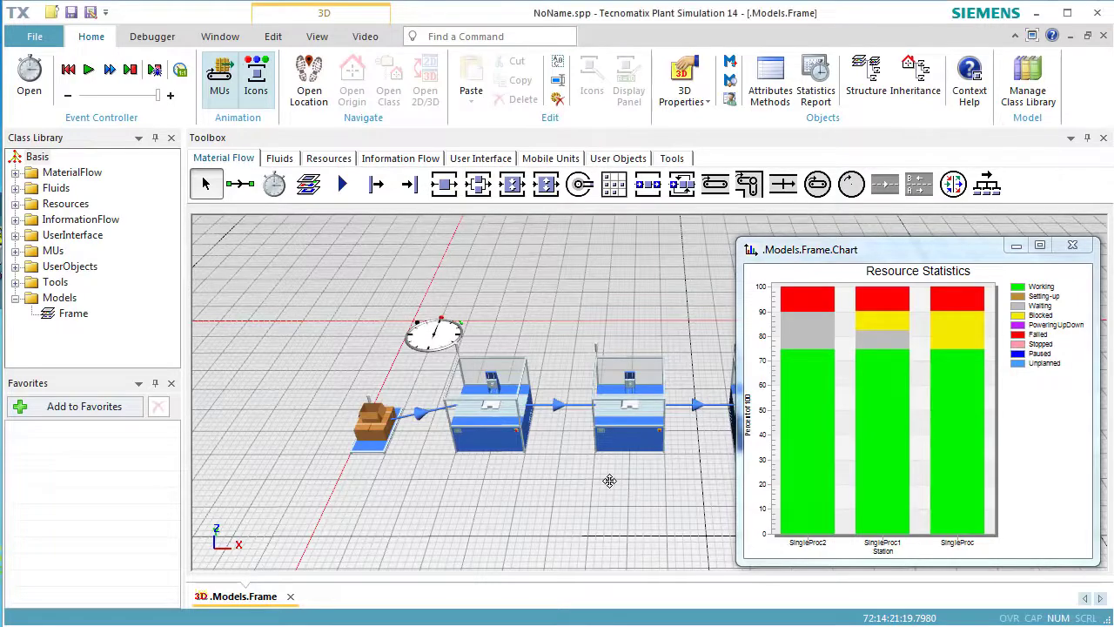
Examine the Drain's type statistics for the run with station failures.
drag(609, 479, 392, 485)
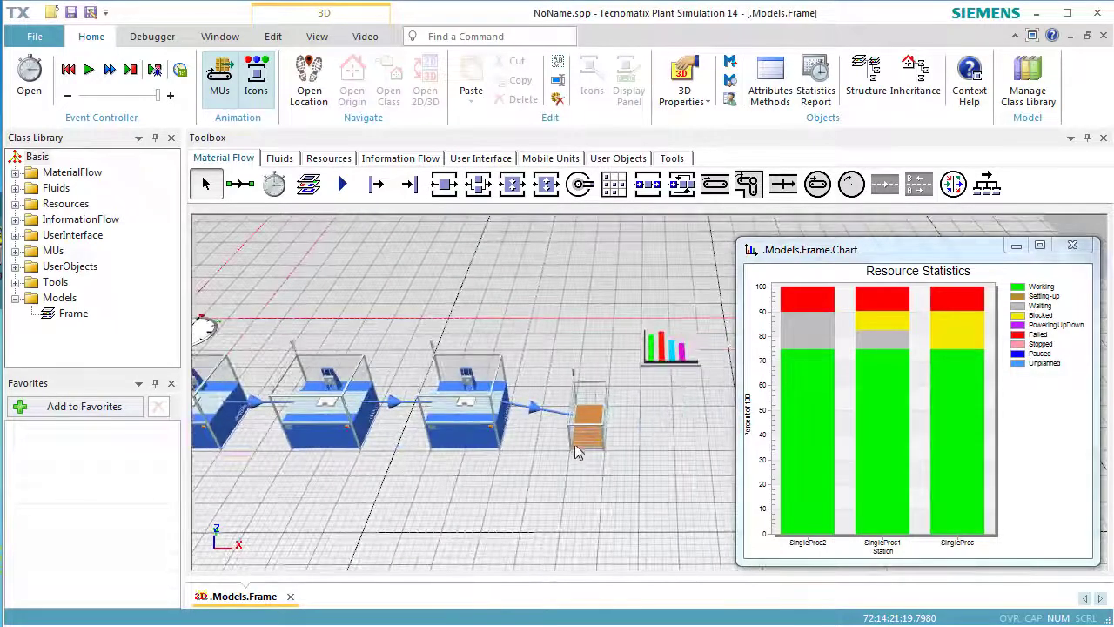
double_click(586, 420)
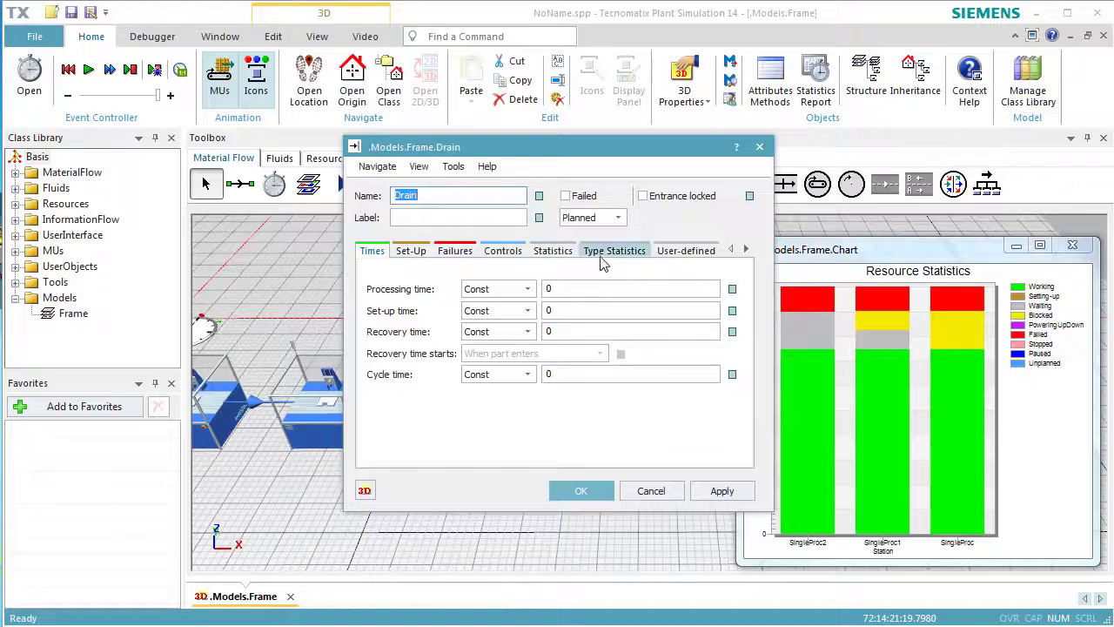
click(600, 254)
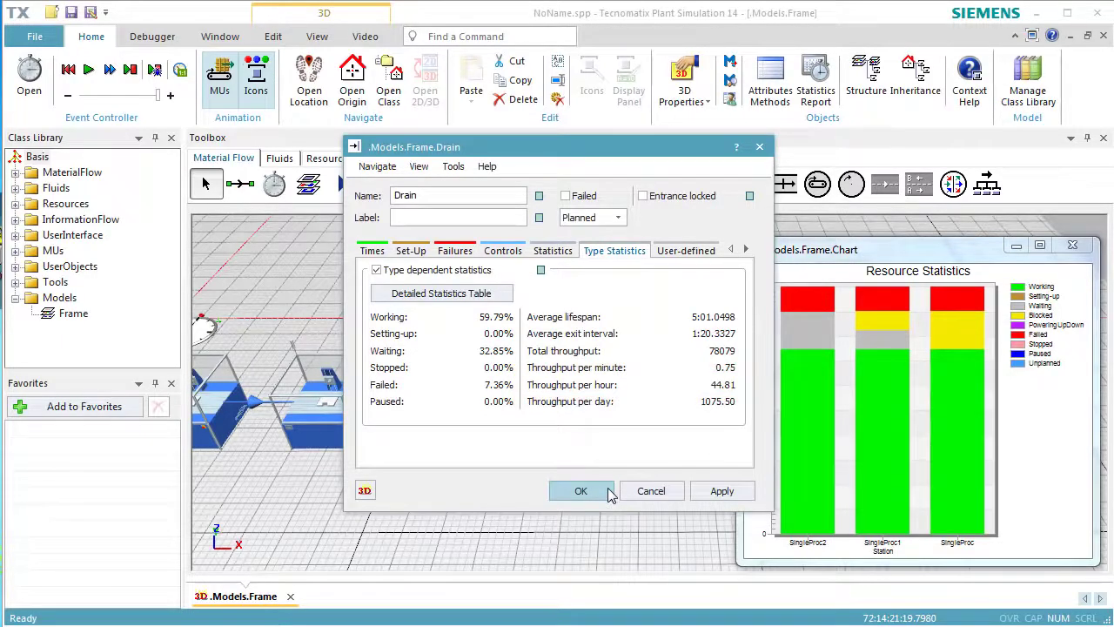
click(581, 491)
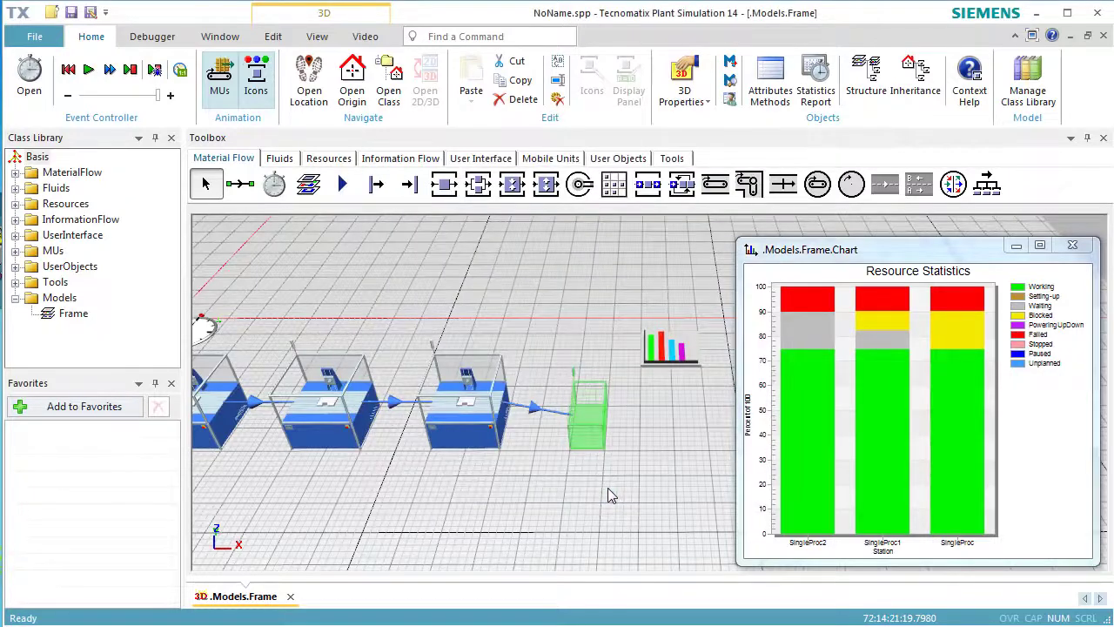